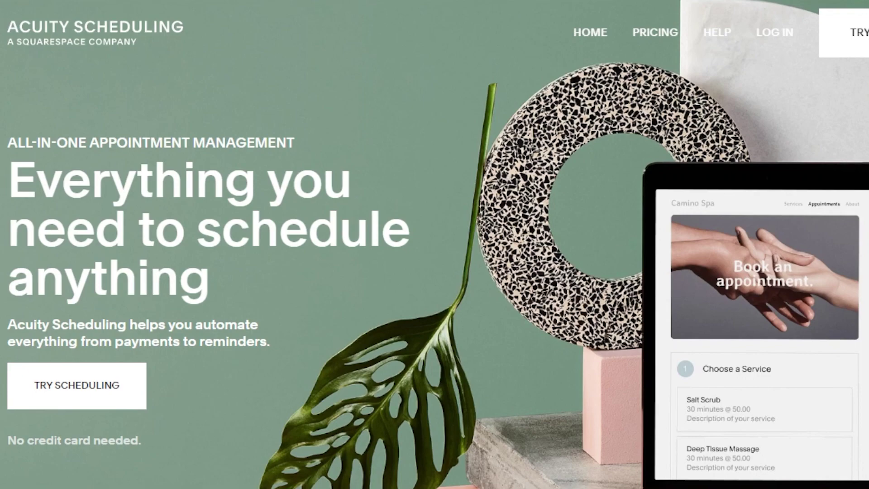
Browse the Acuity Scheduling homepage and start creating a scheduling account.
scroll(435, 244, "down", 15)
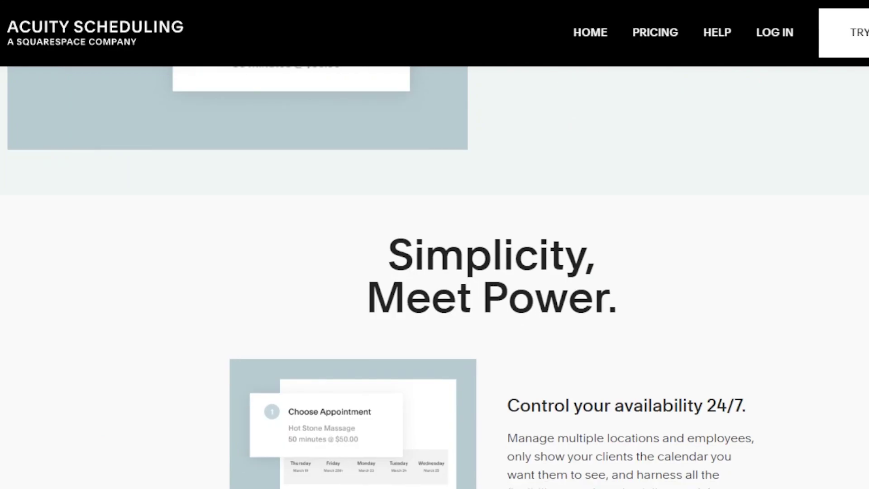
scroll(434, 271, "down", 20)
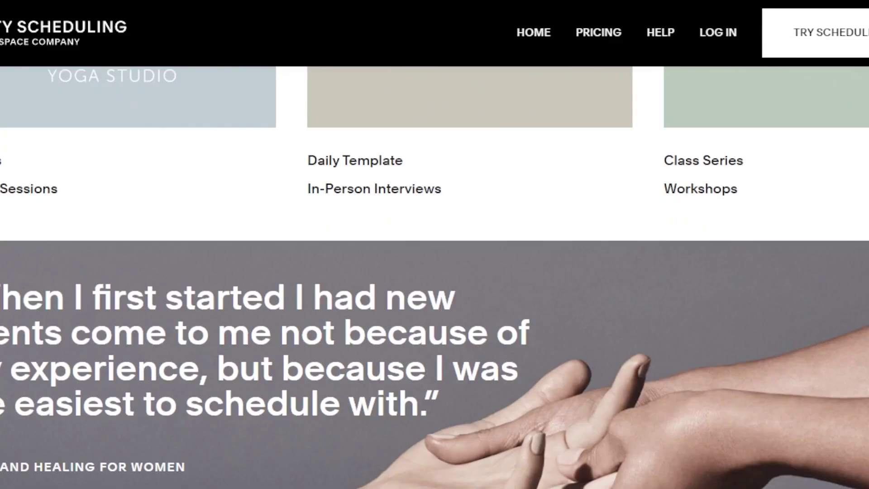
scroll(434, 271, "down", 10)
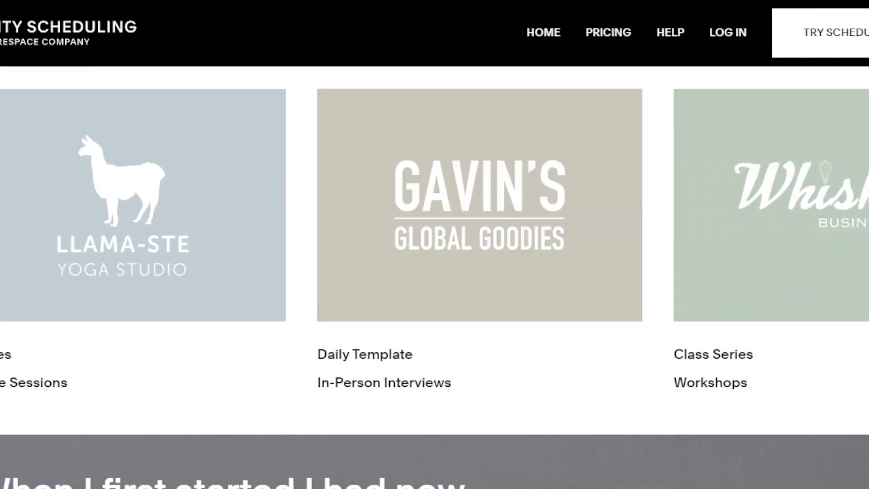
scroll(434, 271, "up", 20)
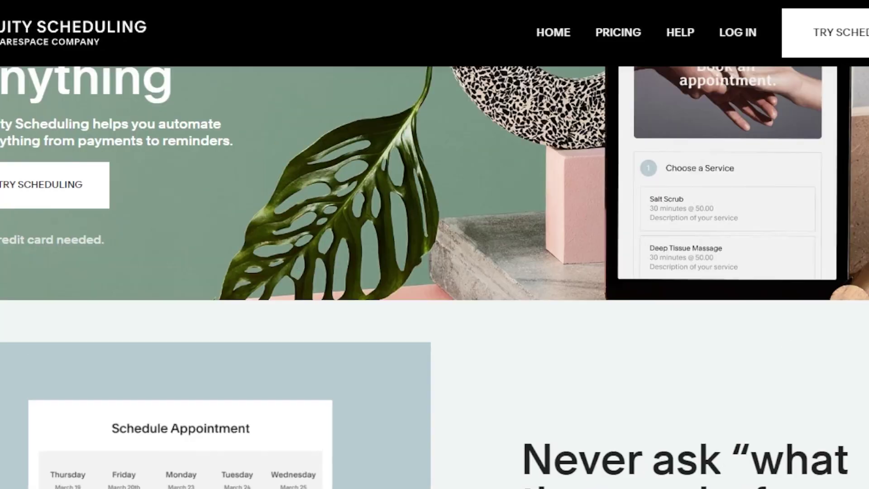
scroll(435, 272, "up", 2)
scroll(434, 272, "down", 7)
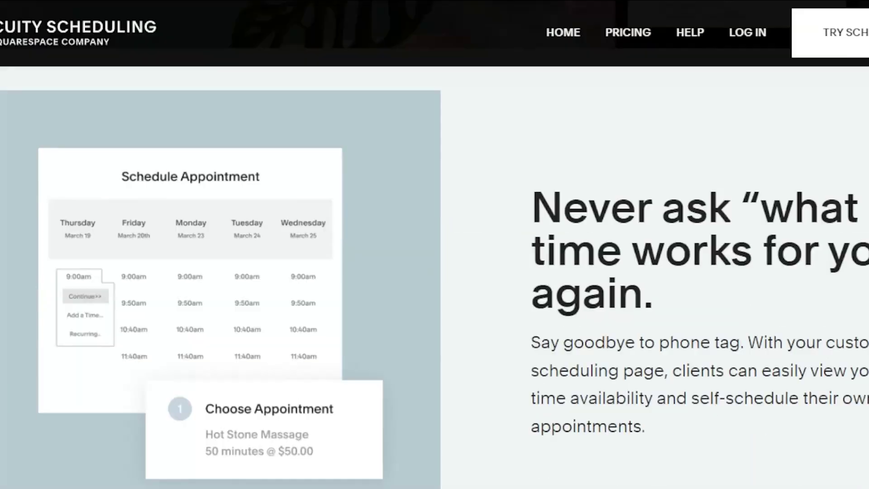
scroll(434, 272, "down", 10)
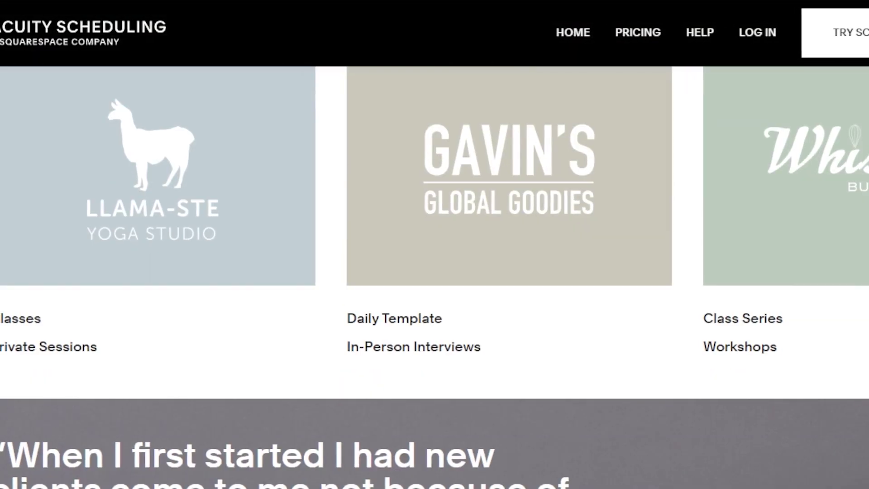
scroll(434, 272, "down", 10)
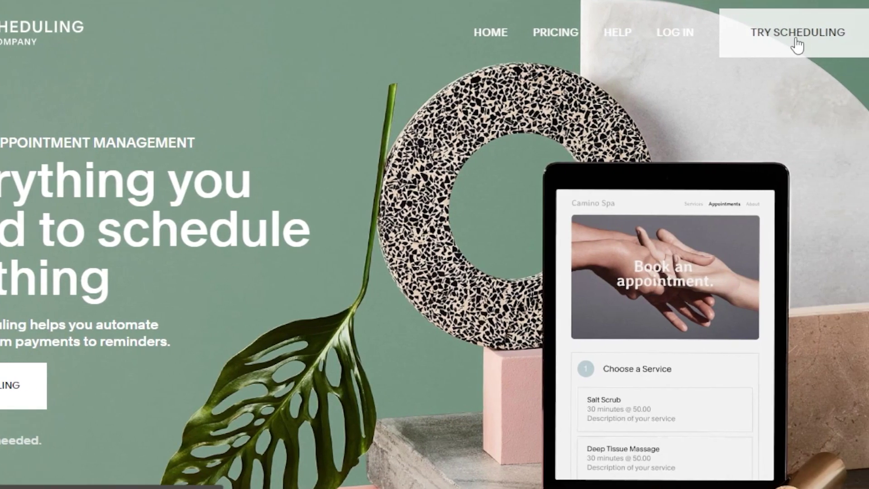
left_click(797, 40)
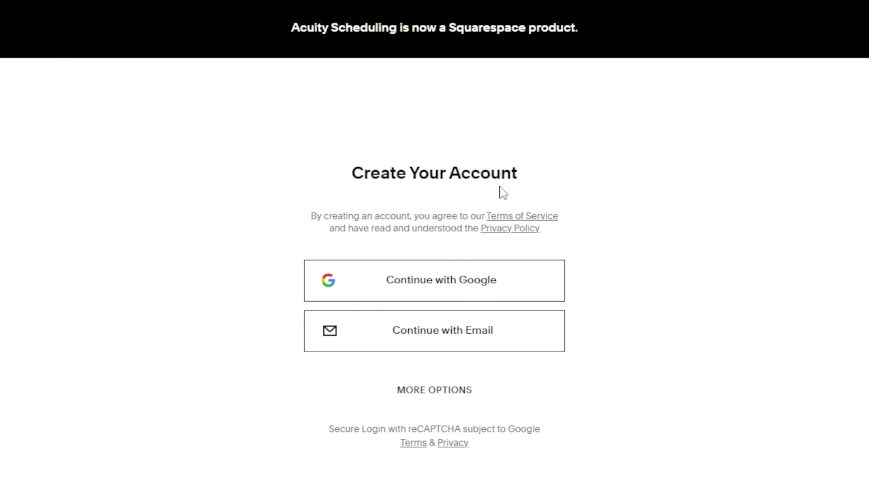
Sign up with an email address and reach the calendar for the week of February 5, 2023.
left_click(452, 340)
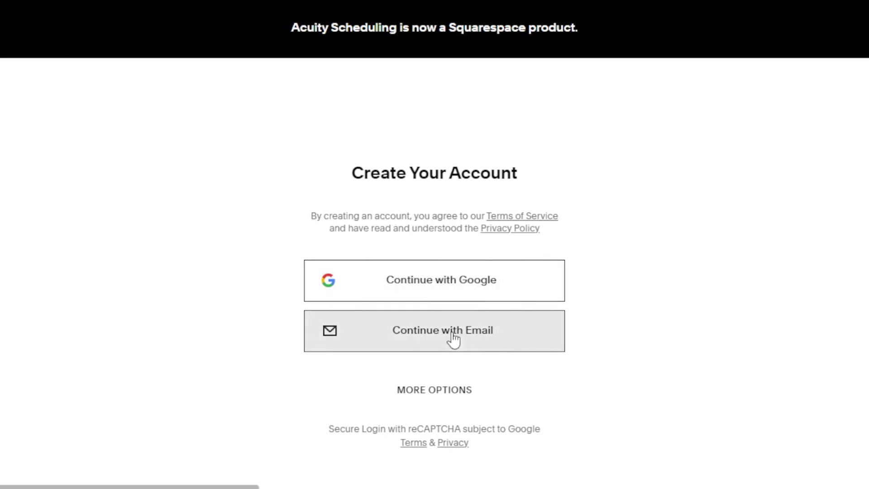
left_click(524, 202)
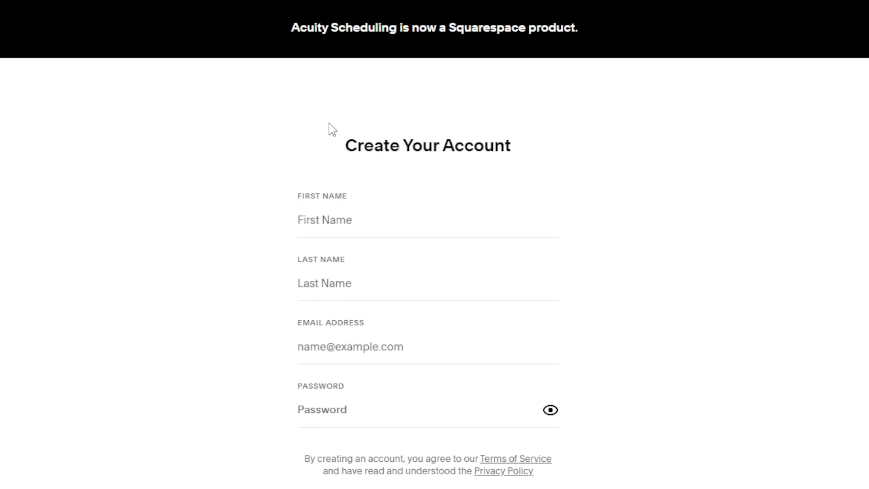
left_click(178, 6)
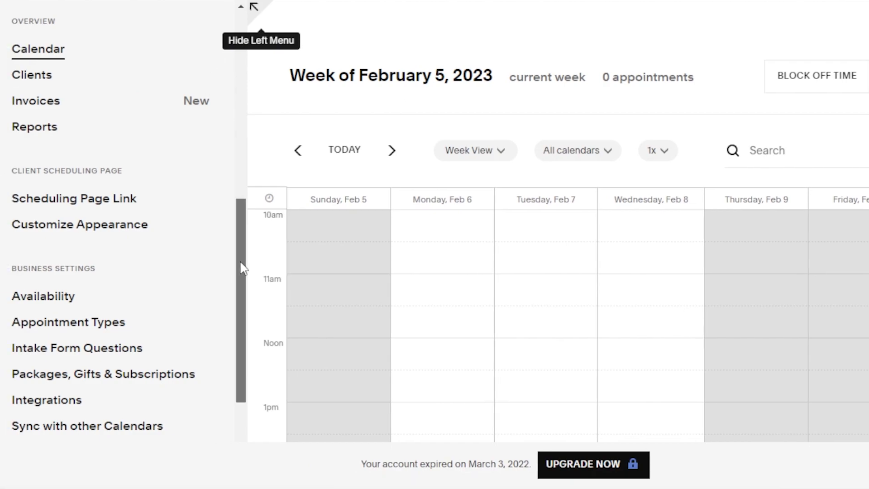
left_click_drag(238, 257, 237, 100)
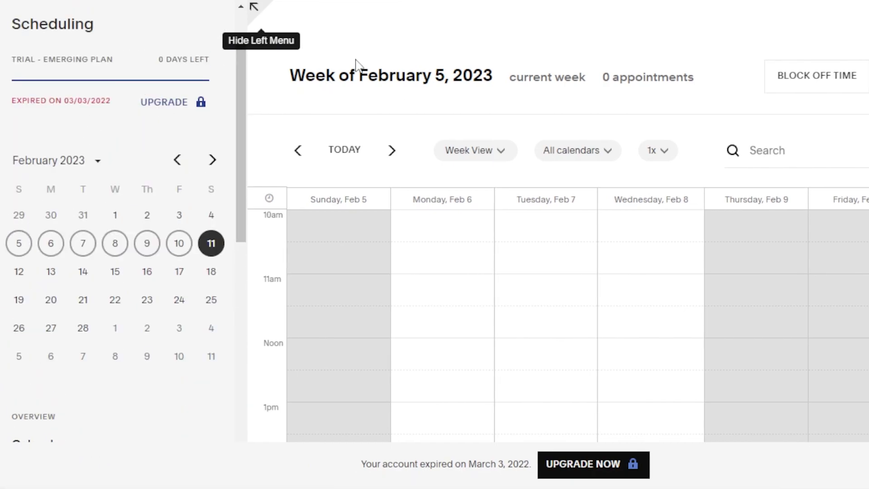
left_click_drag(238, 72, 241, 31)
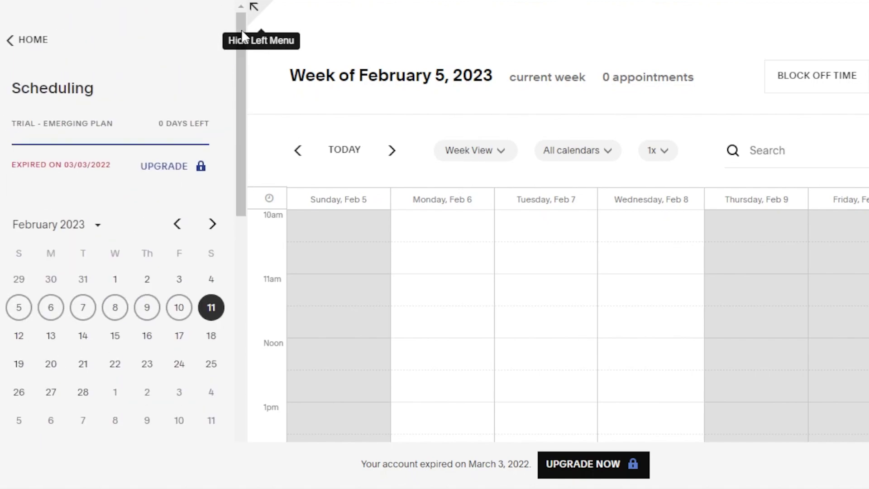
left_click(33, 41)
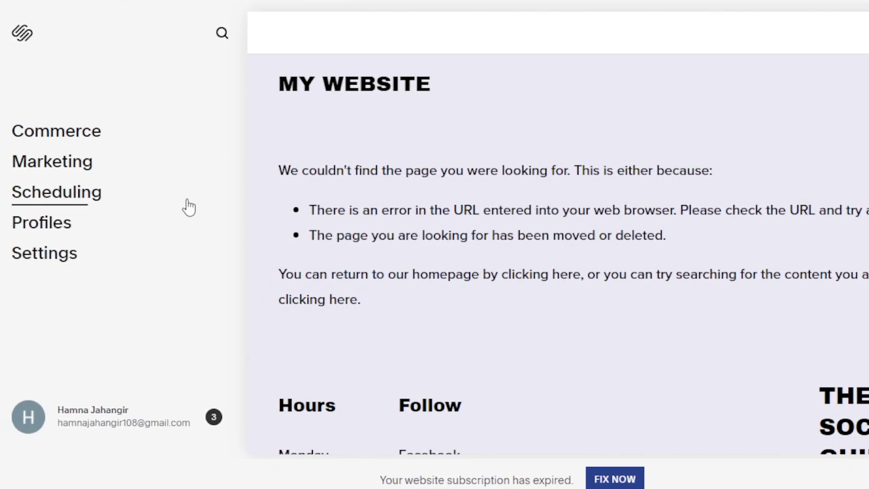
left_click(44, 259)
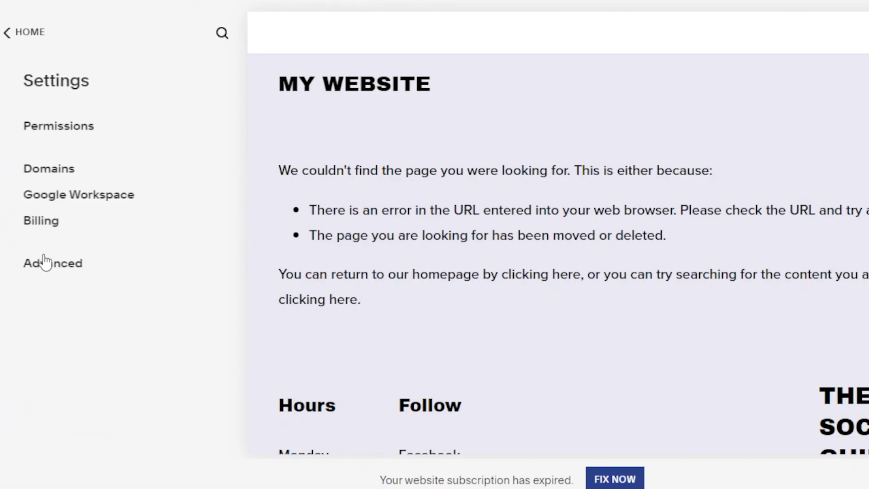
left_click(5, 34)
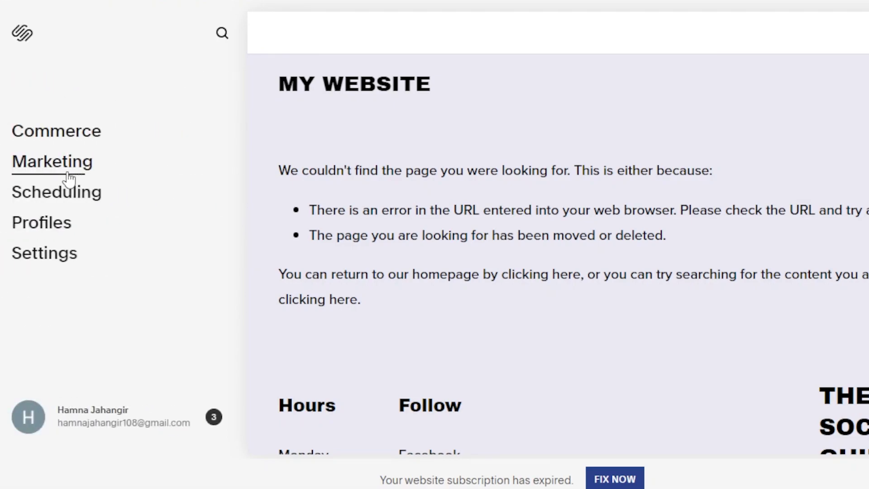
left_click(60, 200)
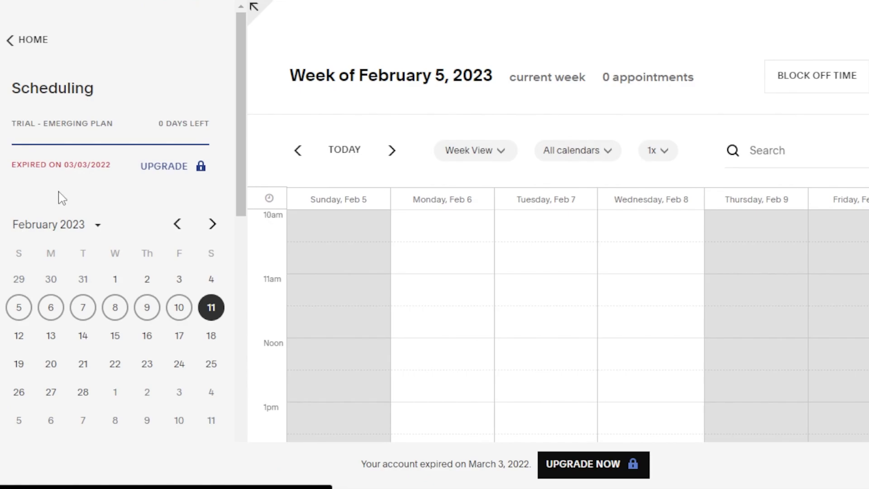
left_click_drag(243, 100, 242, 191)
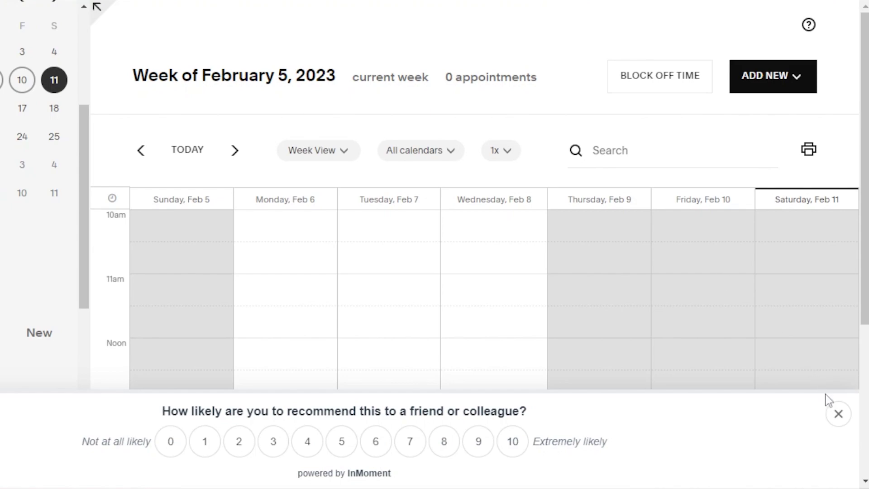
left_click(836, 413)
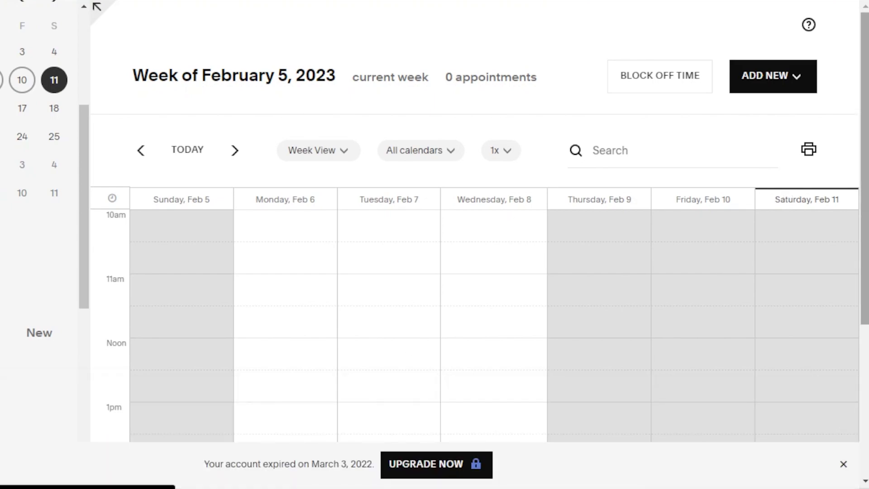
scroll(479, 222, "down", 5)
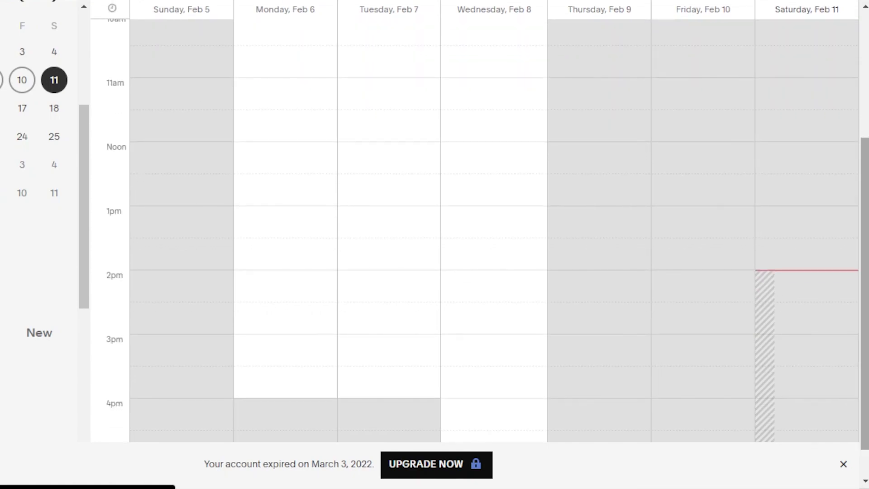
scroll(145, 180, "up", 5)
scroll(156, 159, "left", 4)
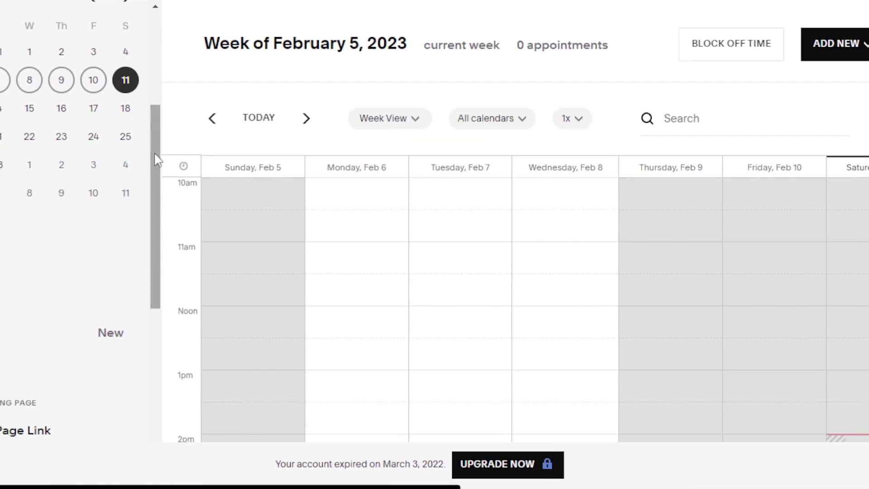
left_click_drag(242, 167, 244, 204)
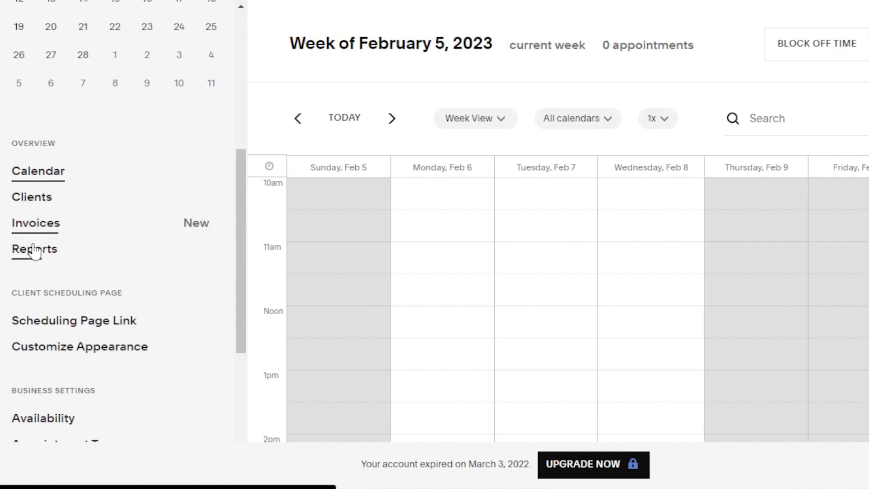
left_click_drag(242, 219, 237, 294)
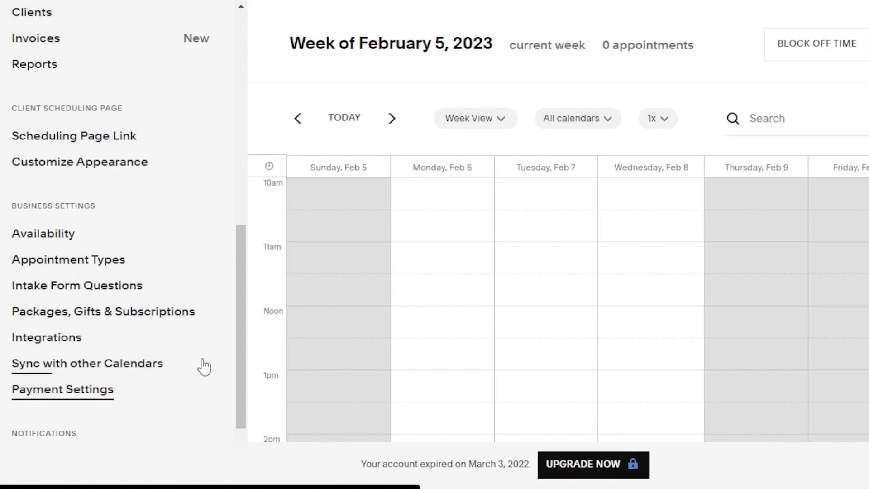
left_click_drag(236, 373, 237, 352)
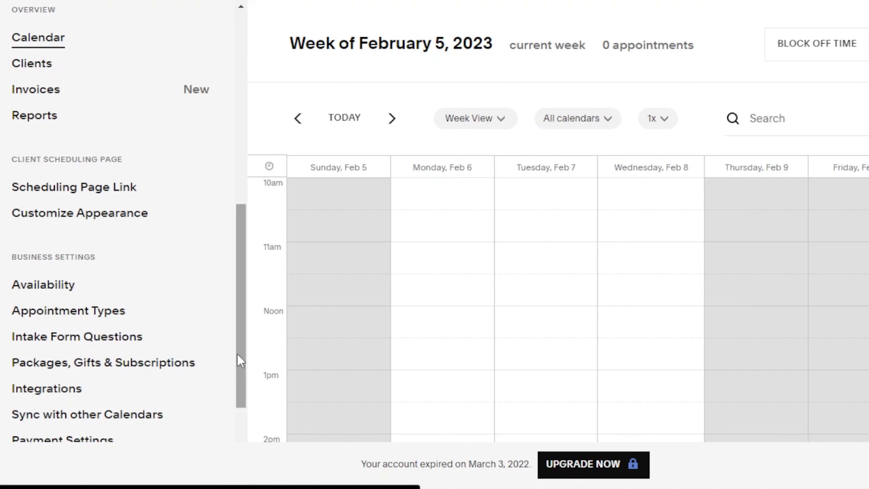
Go to Availability and bring the regular weekly hours grid into view.
left_click(51, 292)
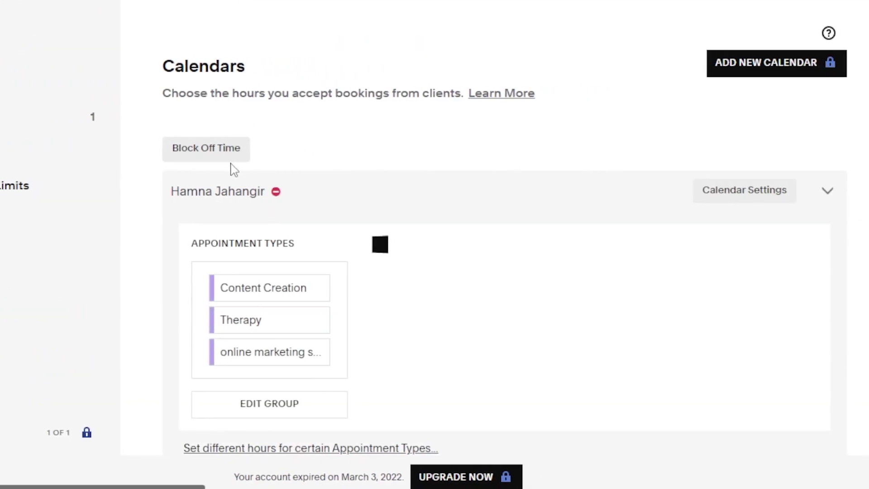
scroll(831, 96, "down", 4)
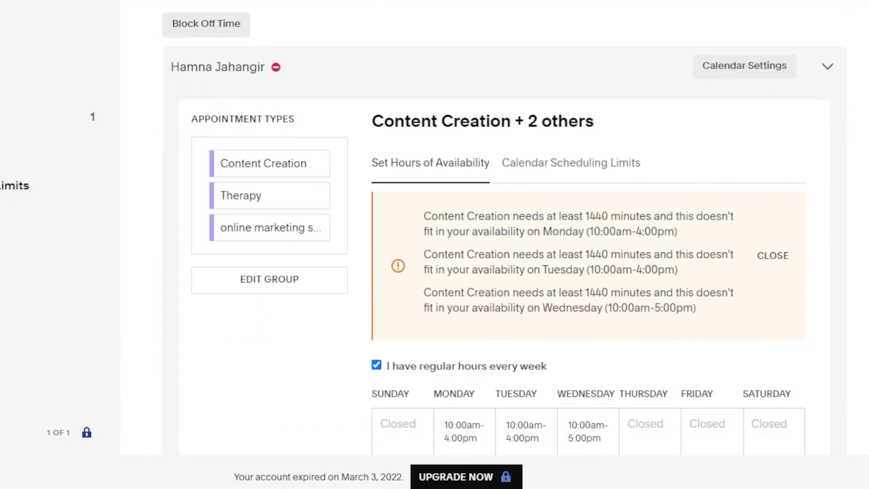
scroll(503, 222, "down", 2)
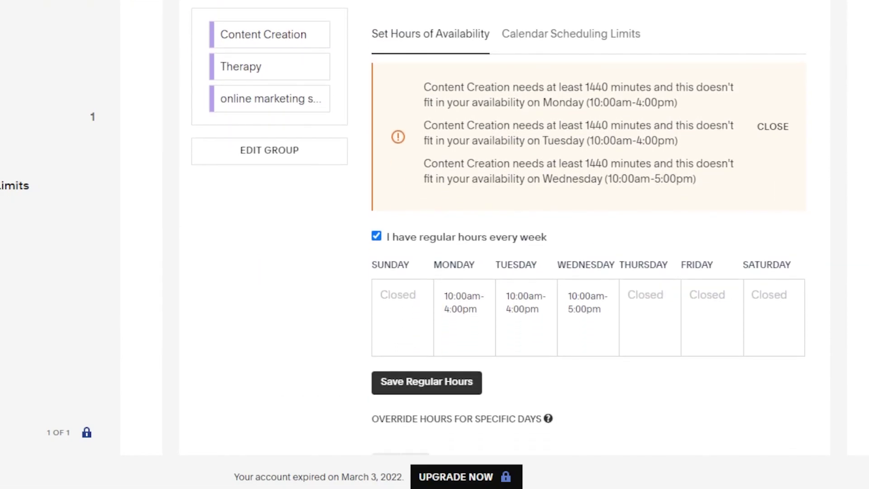
left_click(376, 236)
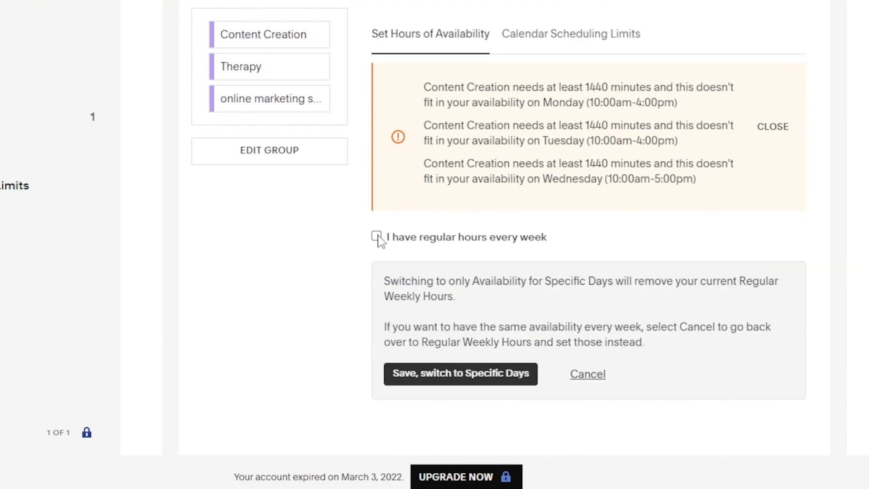
left_click(376, 236)
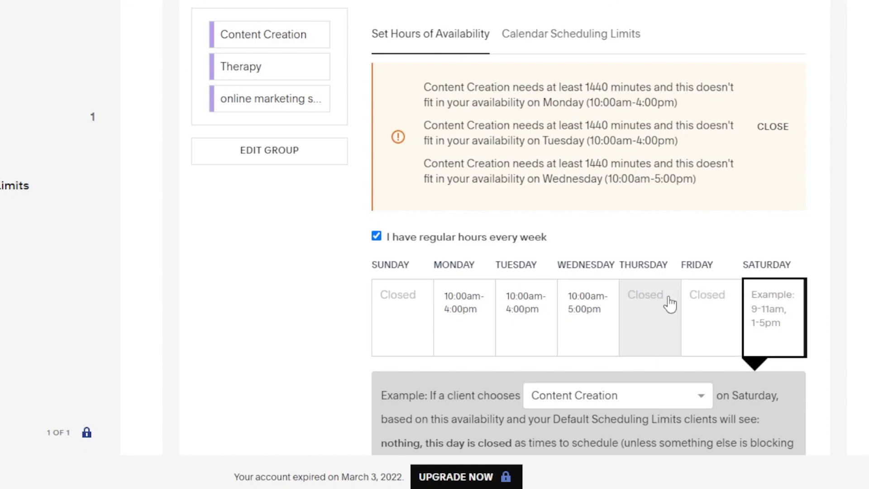
Enter 10-5 for Thursday and Friday so both read 10:00am–5:00pm.
left_click(625, 303)
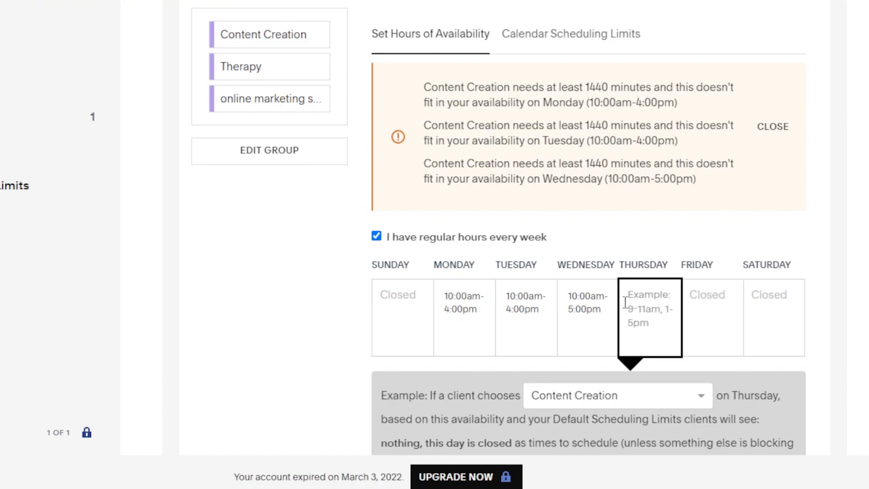
left_click(685, 325)
left_click(653, 310)
type("10 to 5")
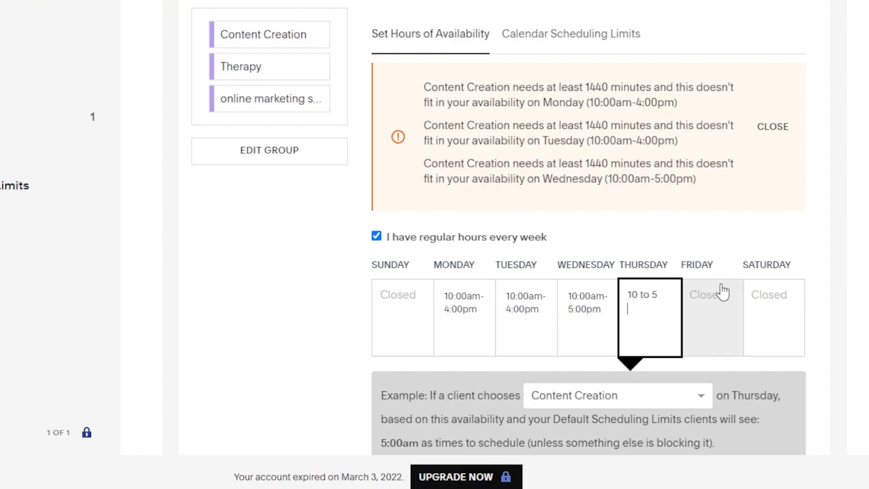
left_click(710, 300)
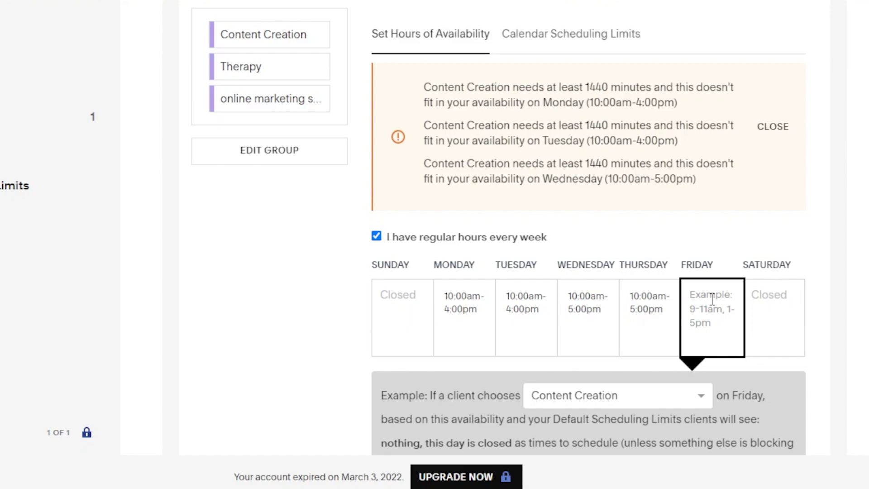
type("10-5")
left_click(832, 273)
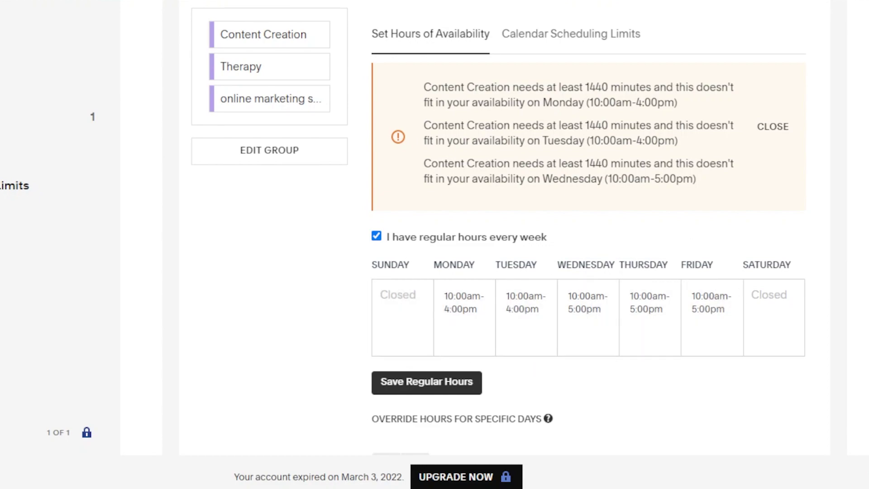
Scroll through the availability page while the edited weekly hours remain unsaved.
scroll(616, 350, "down", 3)
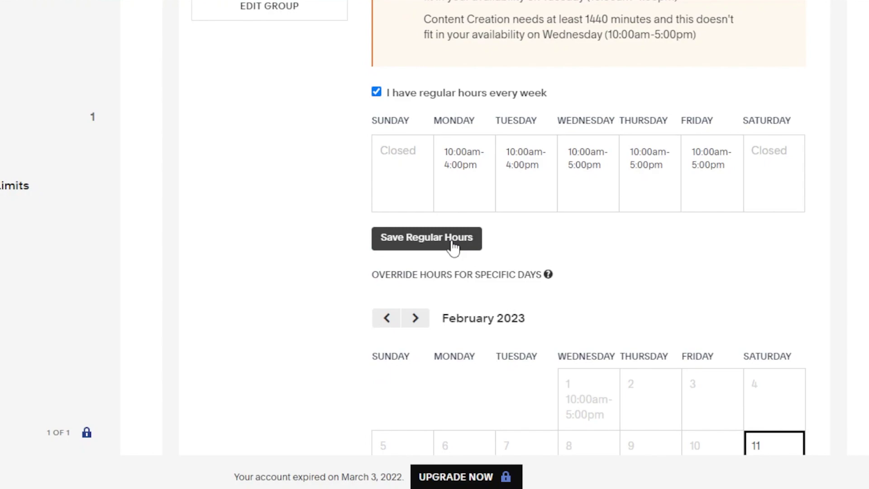
scroll(588, 244, "up", 5)
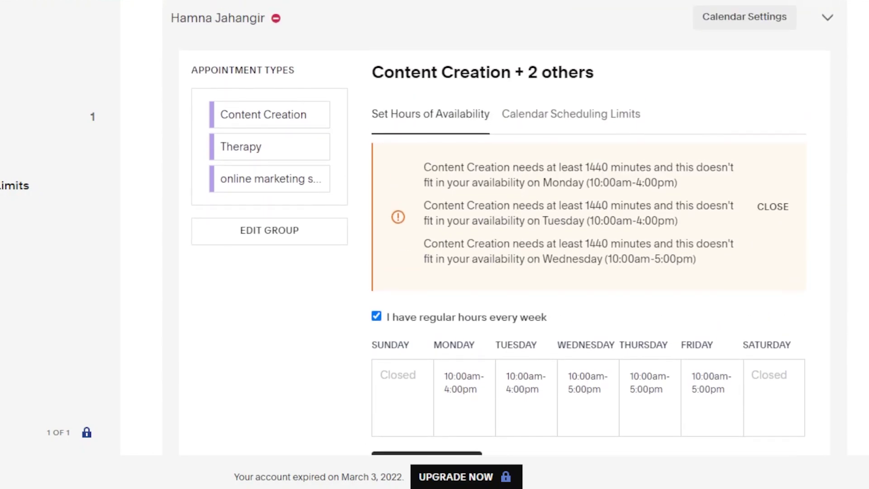
scroll(588, 244, "down", 2)
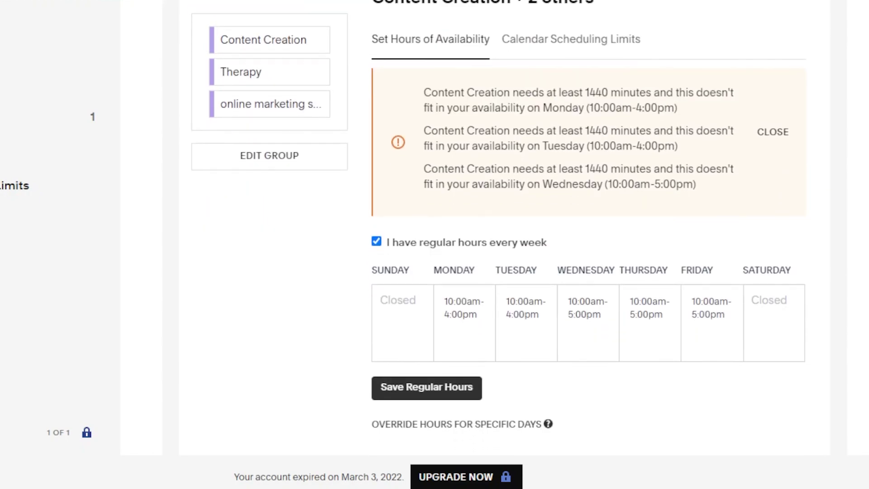
scroll(498, 245, "up", 5)
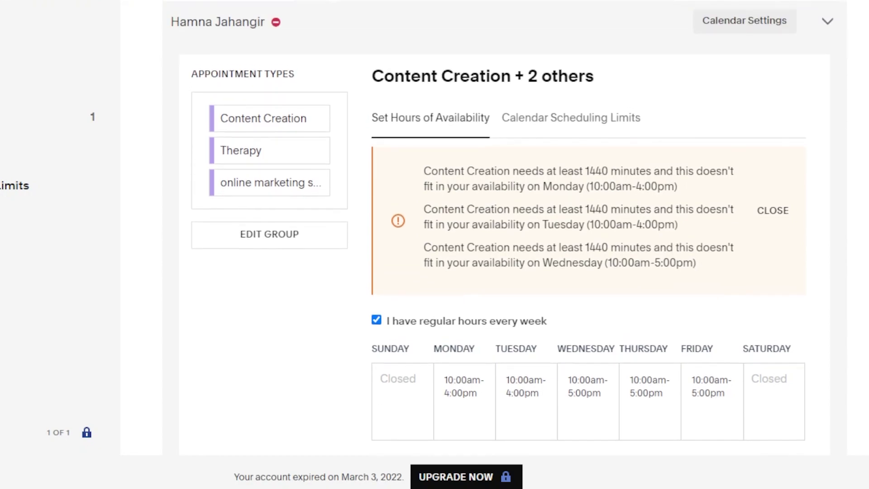
scroll(497, 244, "down", 3)
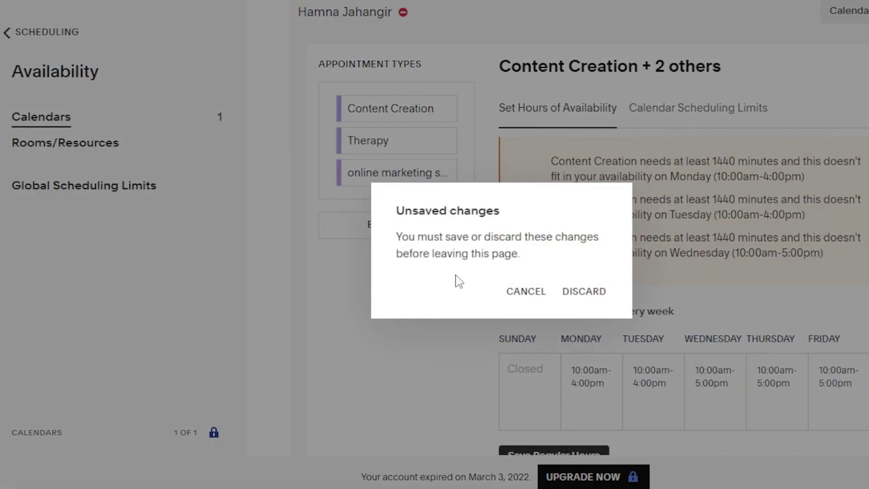
Discard the unsaved hours and go to the Appointment Types list.
left_click(572, 291)
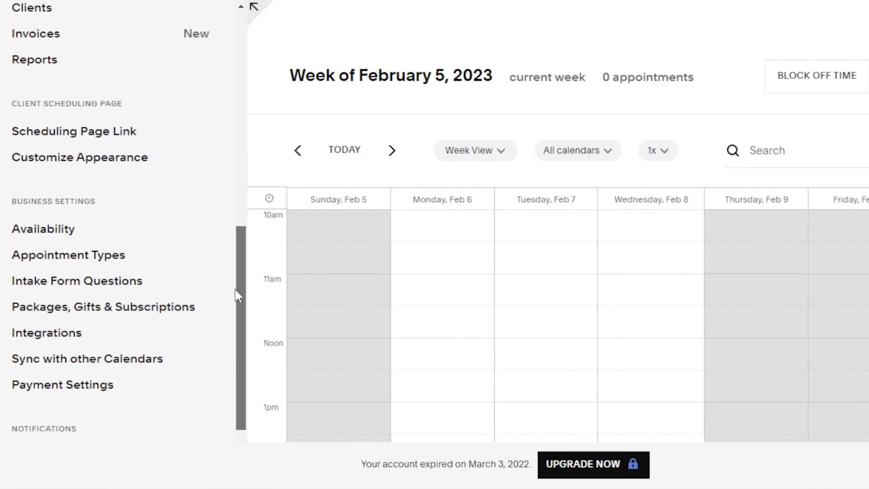
scroll(237, 295, "down", 1)
left_click(96, 231)
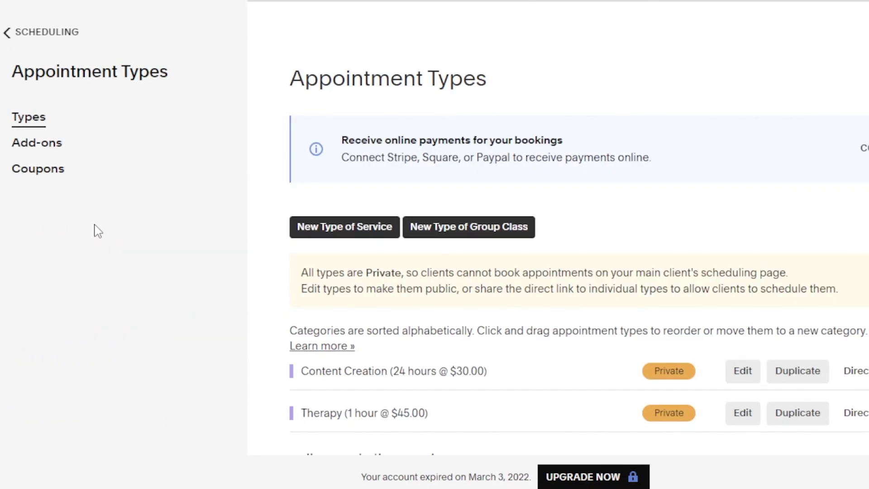
left_click(42, 142)
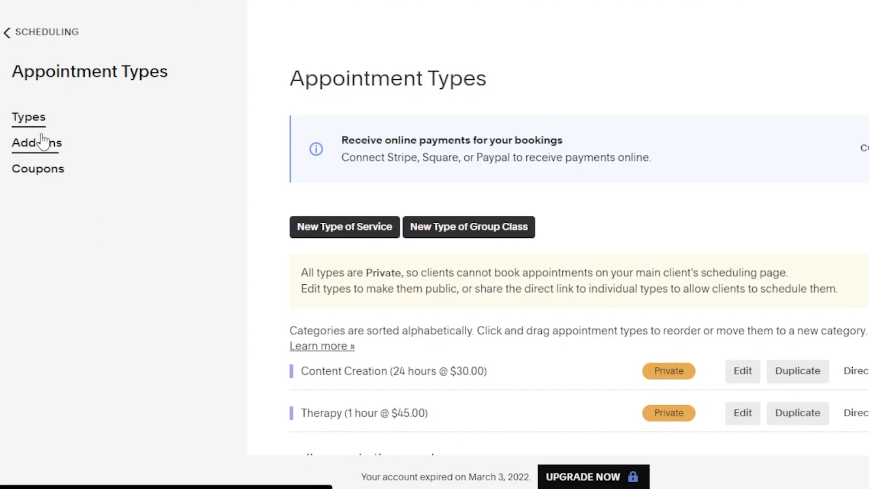
left_click(38, 168)
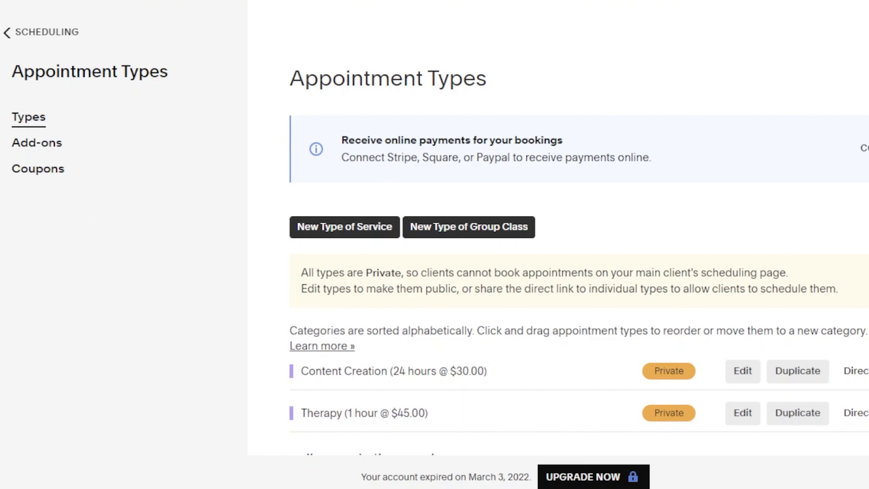
scroll(466, 257, "down", 2)
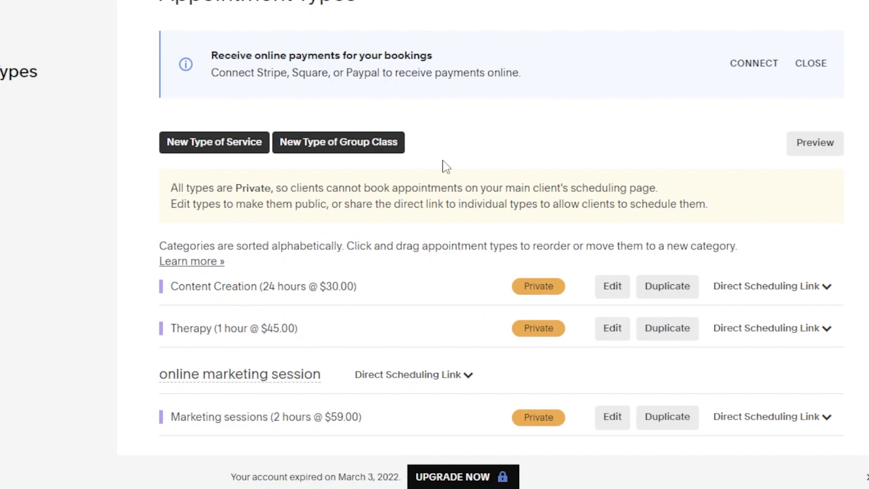
left_click(238, 146)
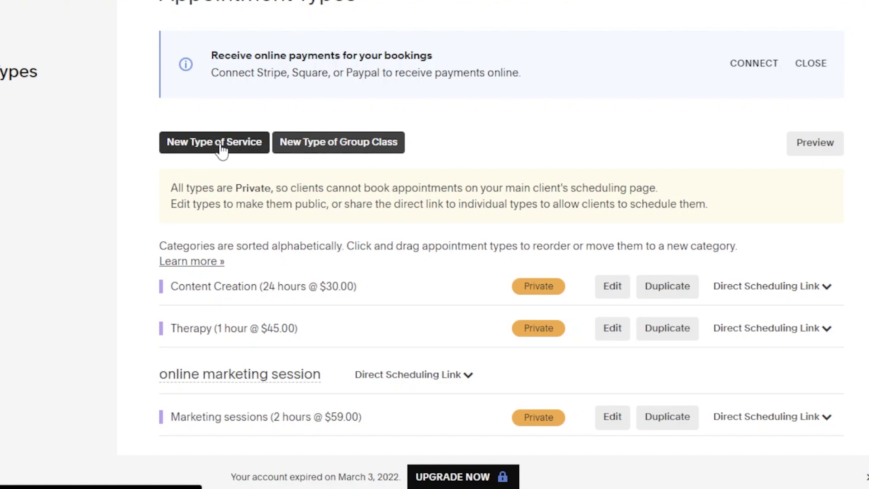
Start a new type of service and name it 'online therapy'.
left_click(208, 145)
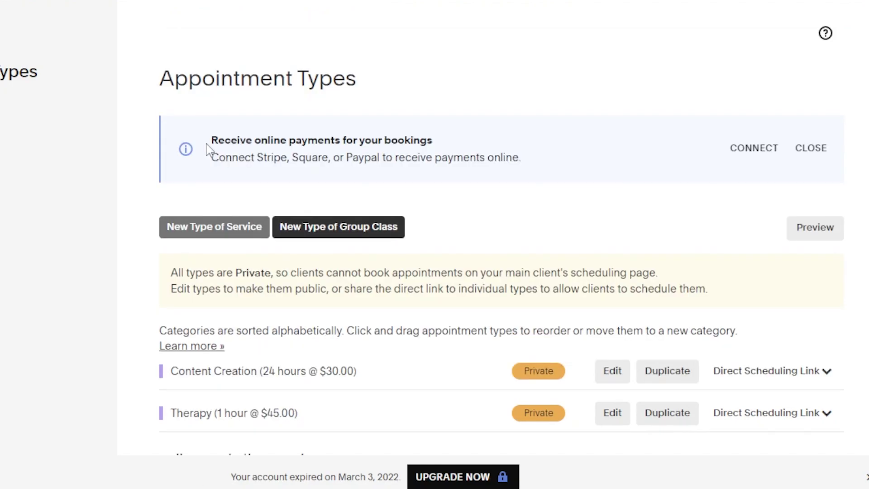
left_click(242, 189)
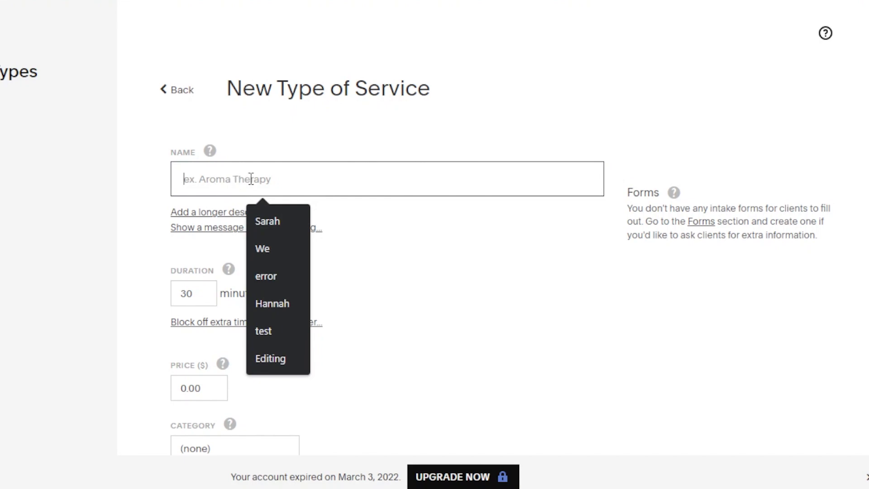
type("the")
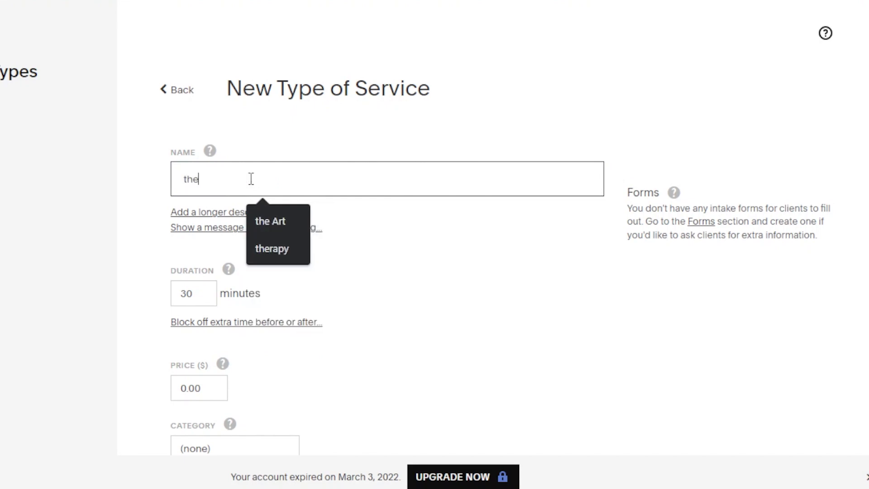
type("rapy")
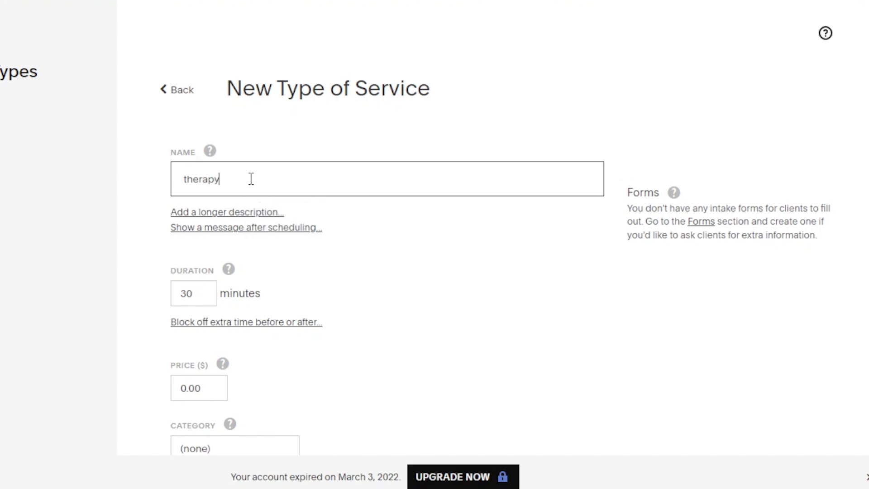
left_click(183, 179)
type("on,ine")
key("BackSpace")
key("BackSpace")
key("BackSpace")
key("BackSpace")
key("BackSpace")
type("line")
scroll(497, 231, "down", 3)
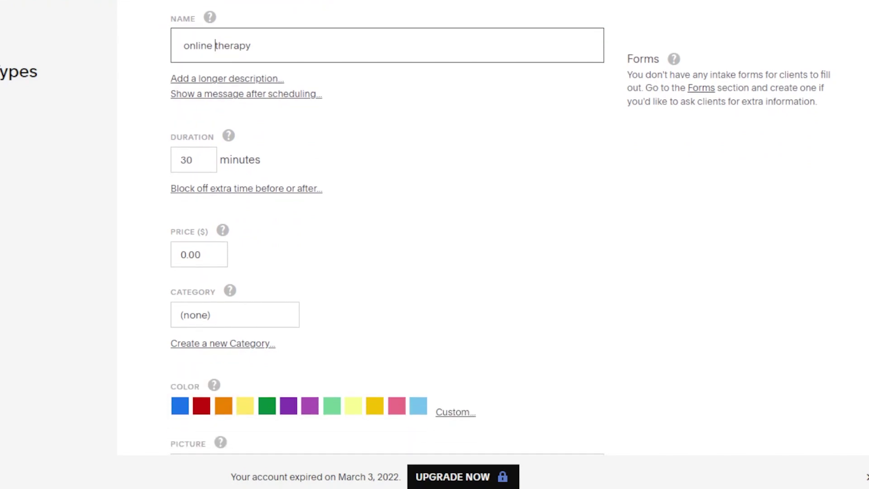
Set the service duration to 60 minutes and the price to $50.
left_click(201, 167)
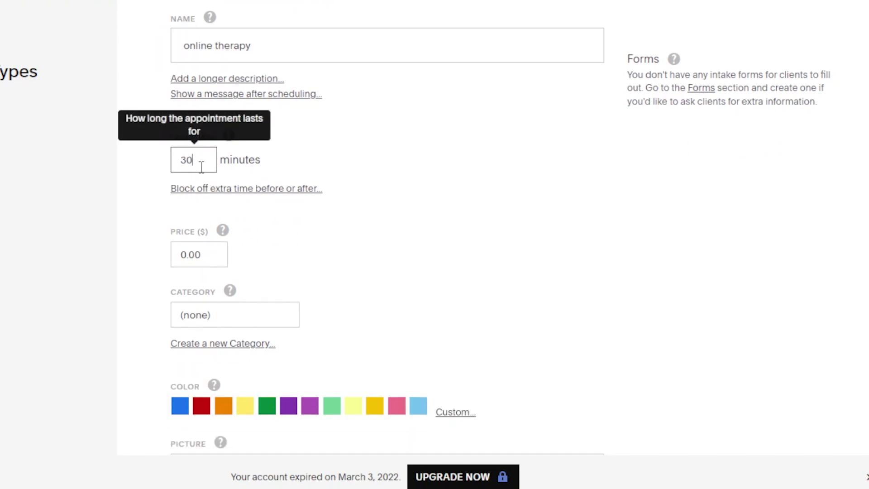
left_click(201, 167)
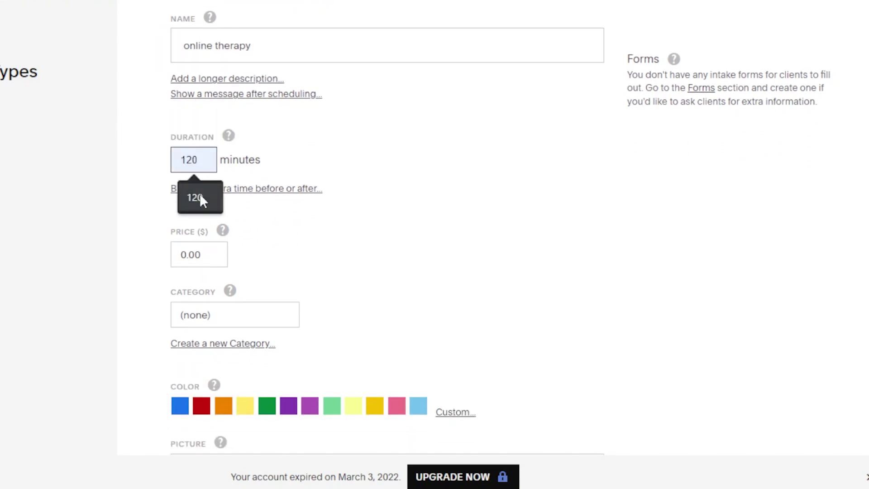
left_click(200, 193)
key("BackSpace")
key("BackSpace")
key("BackSpace")
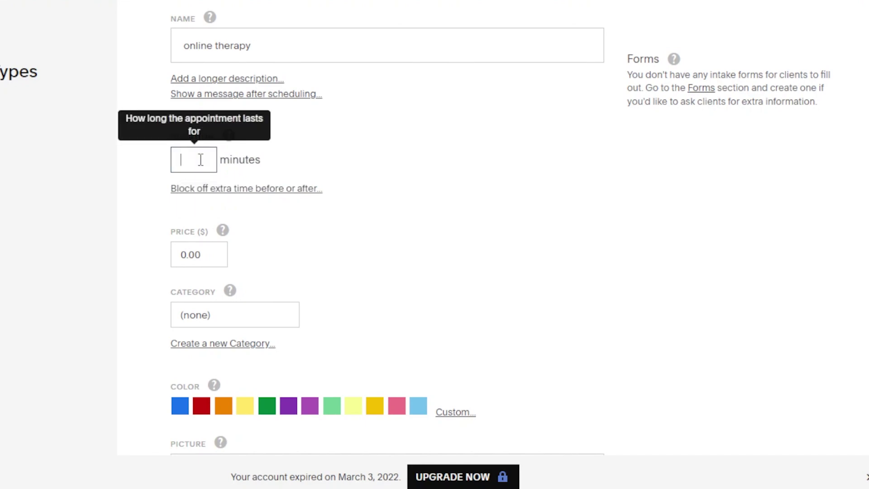
type("60")
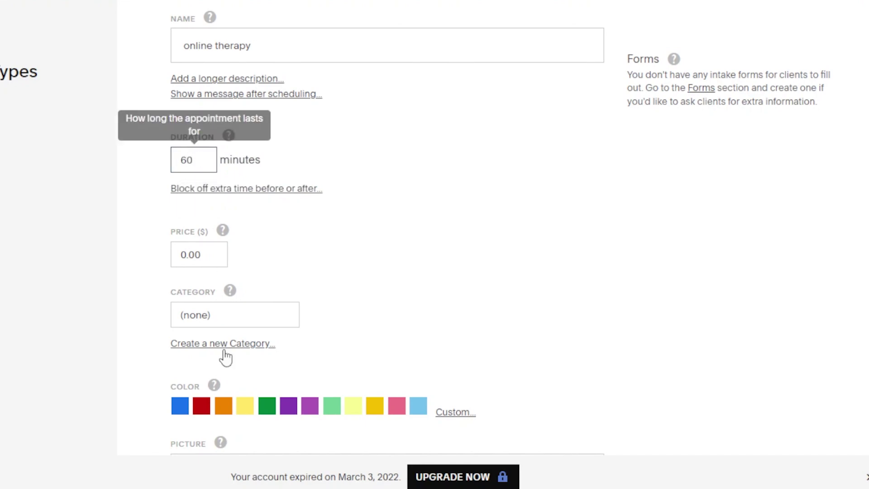
left_click(209, 249)
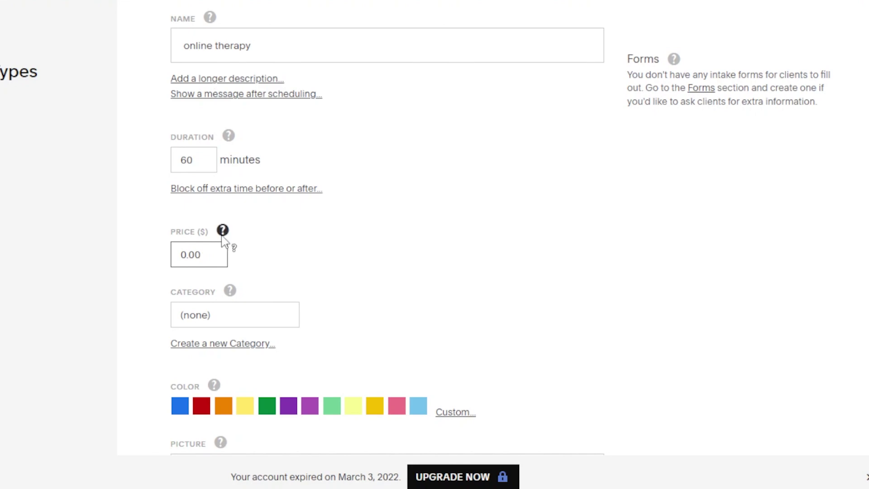
key("BackSpace")
key("BackSpace")
key("BackSpace")
key("BackSpace")
type("50")
left_click(208, 256)
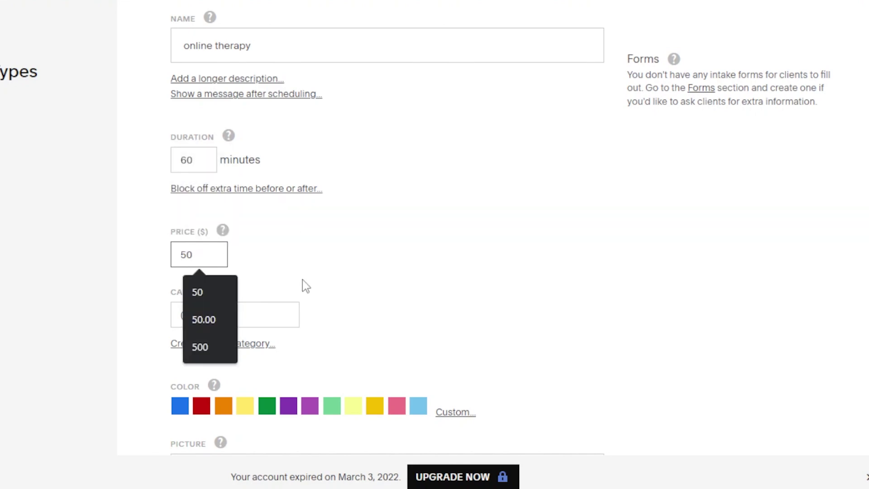
Assign the service to the online marketing session category.
key("Tab")
left_click(229, 324)
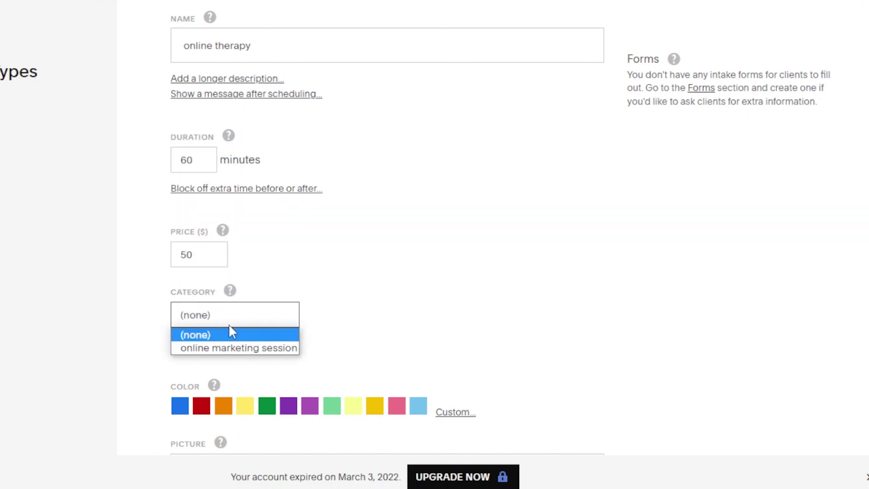
left_click(234, 348)
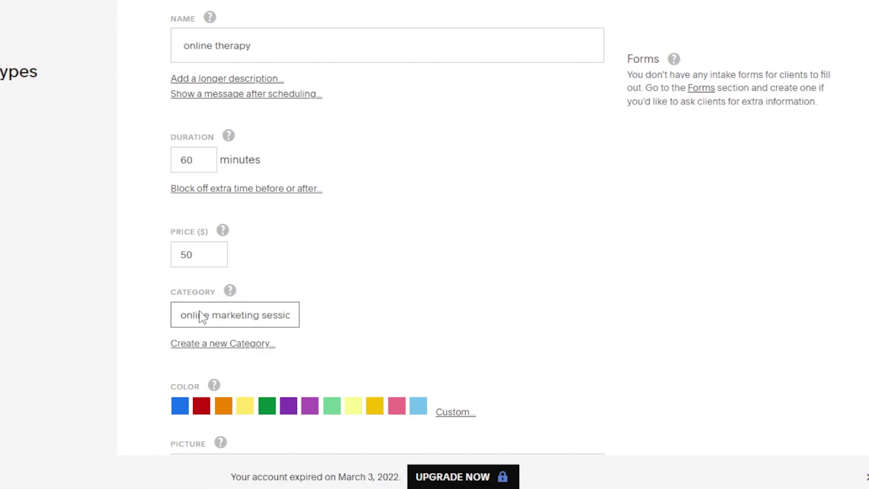
Choose the red colour for online therapy, leaving access set to Public.
scroll(387, 226, "down", 4)
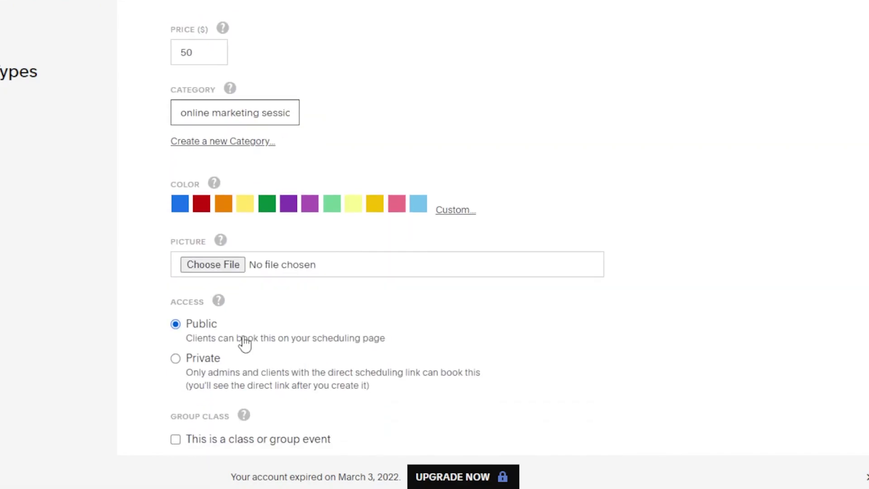
left_click(204, 209)
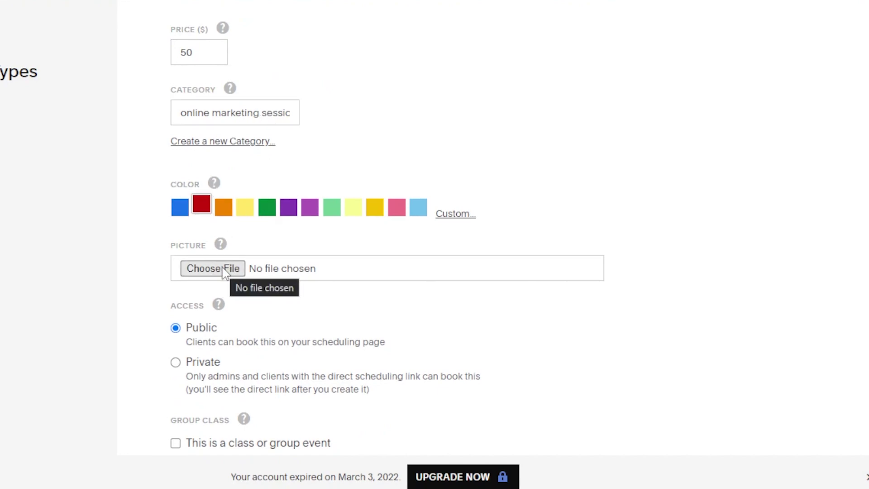
scroll(435, 245, "down", 1)
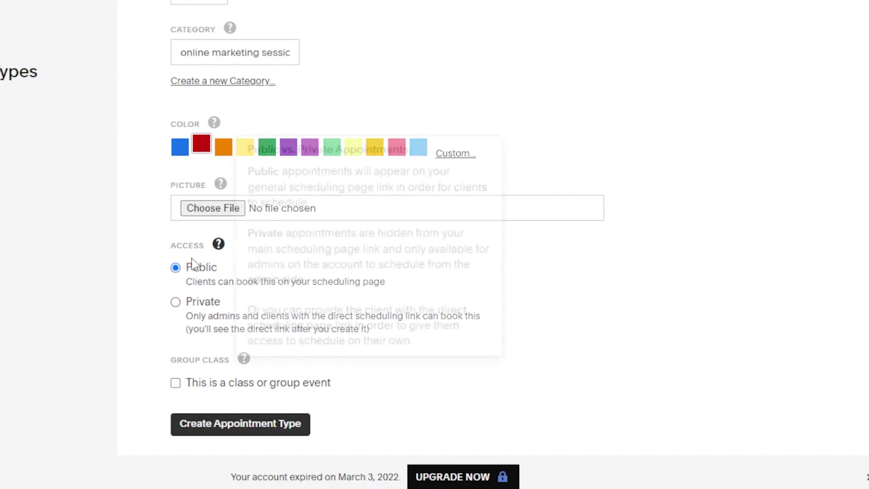
scroll(434, 244, "up", 7)
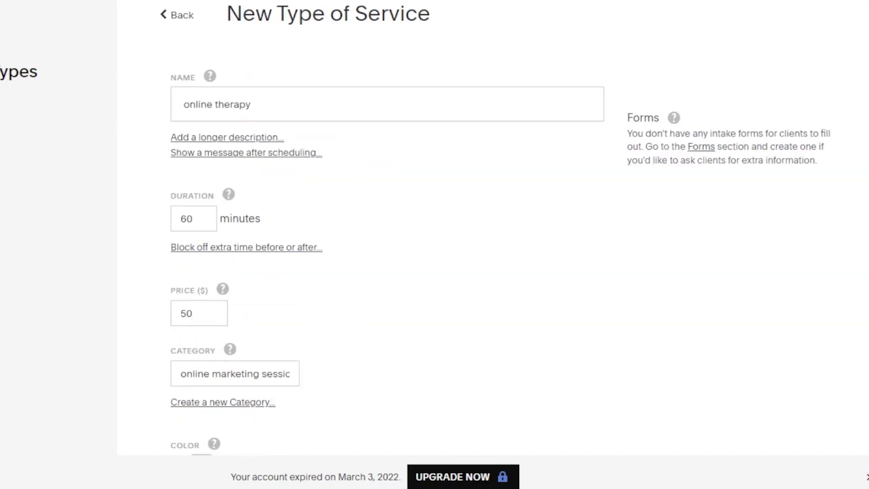
scroll(434, 244, "down", 8)
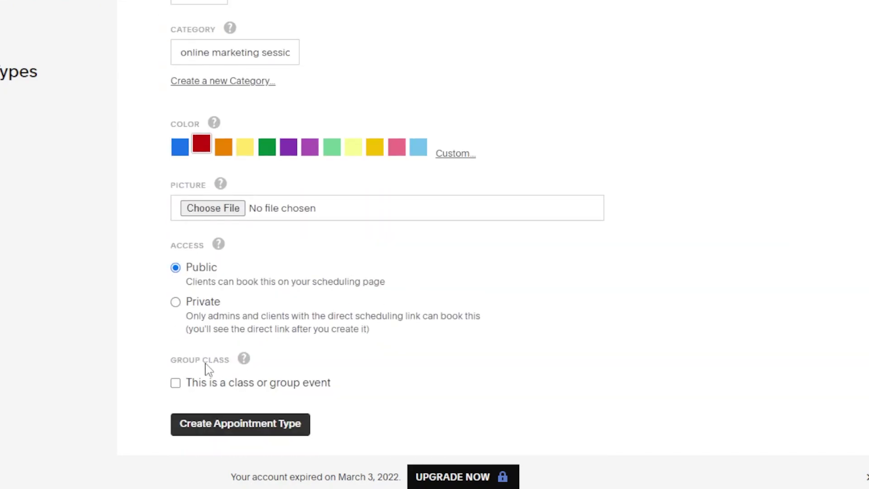
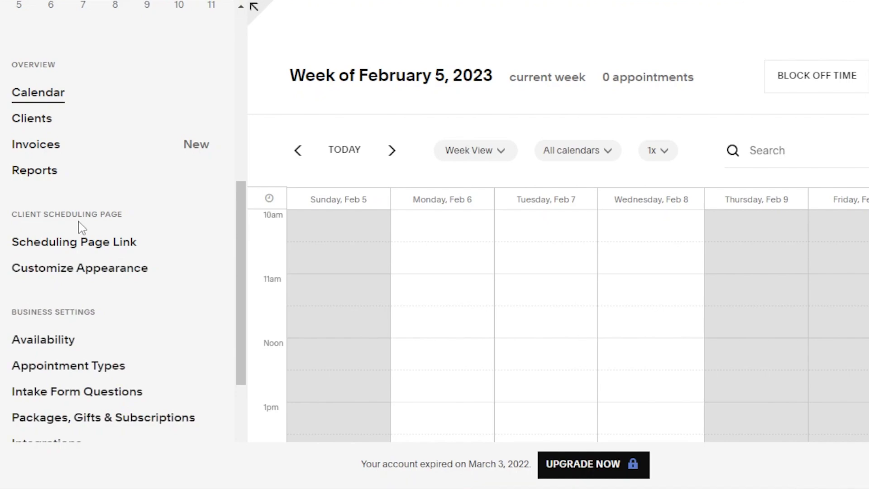
Open the Scheduling Page Link settings for the client scheduler.
left_click(82, 244)
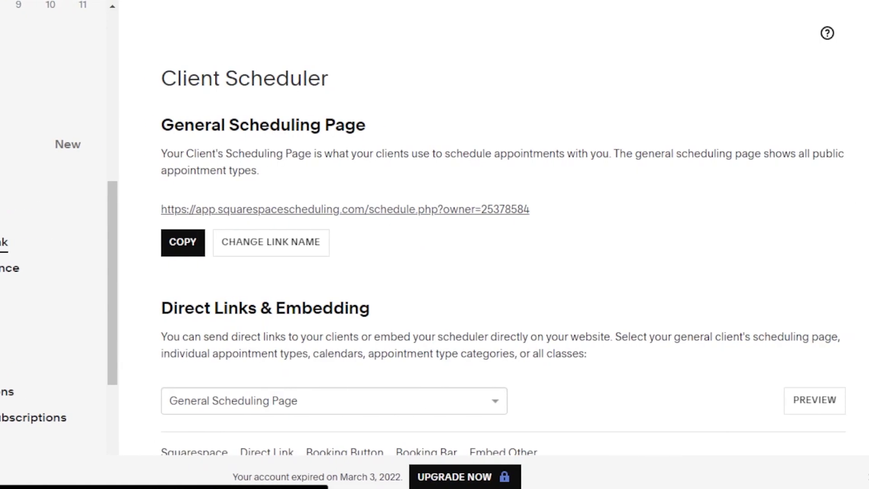
scroll(497, 244, "down", 2)
scroll(498, 245, "down", 1)
scroll(498, 244, "up", 3)
scroll(498, 244, "down", 3)
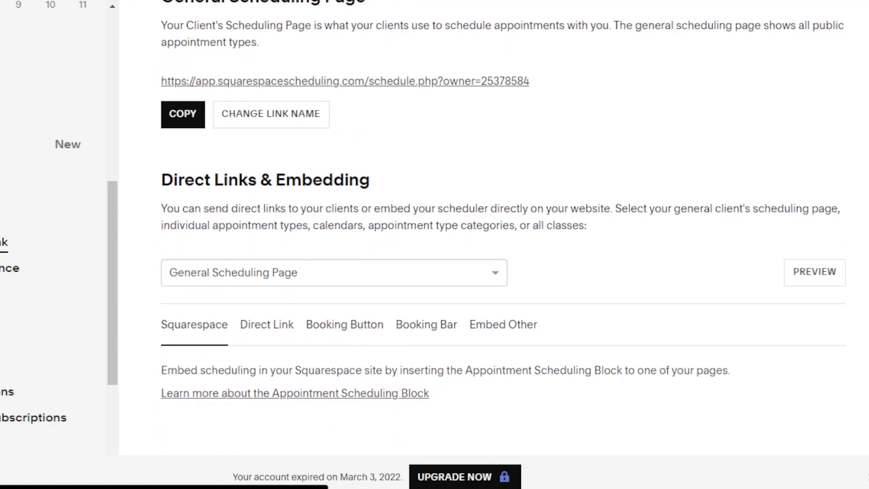
scroll(499, 244, "up", 2)
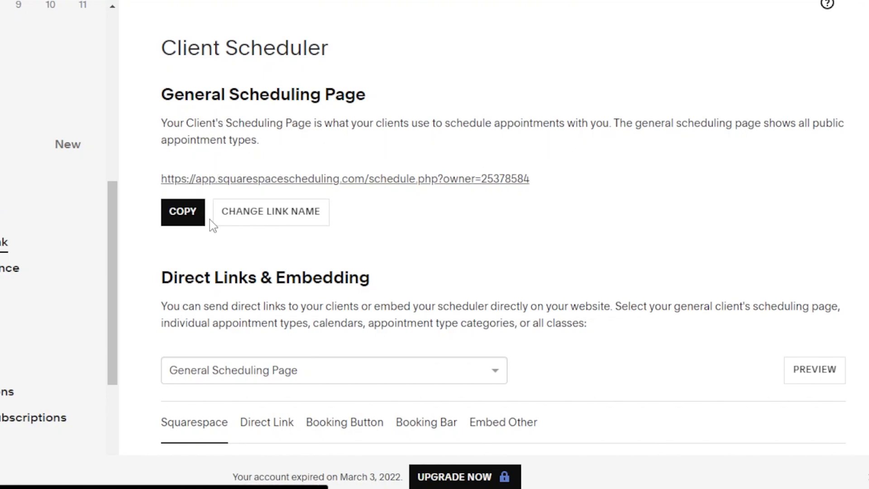
Copy the general scheduling page link and show its Direct Link sharing option.
left_click(183, 223)
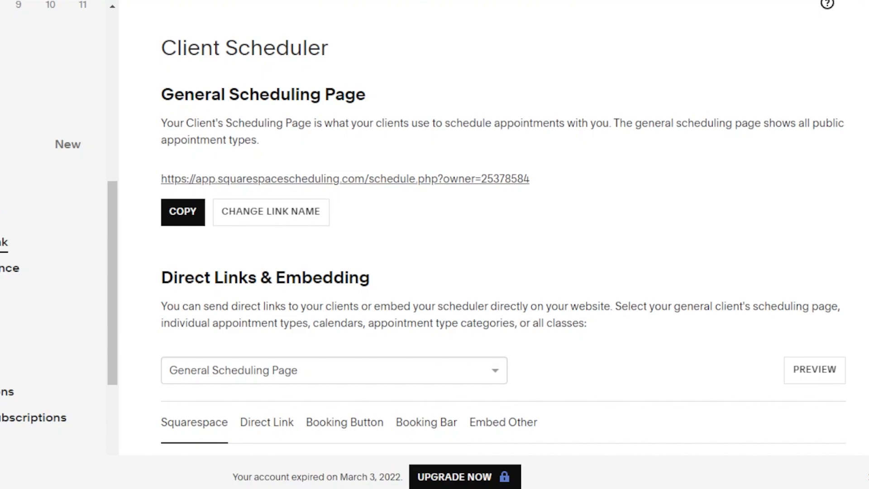
scroll(564, 260, "down", 2)
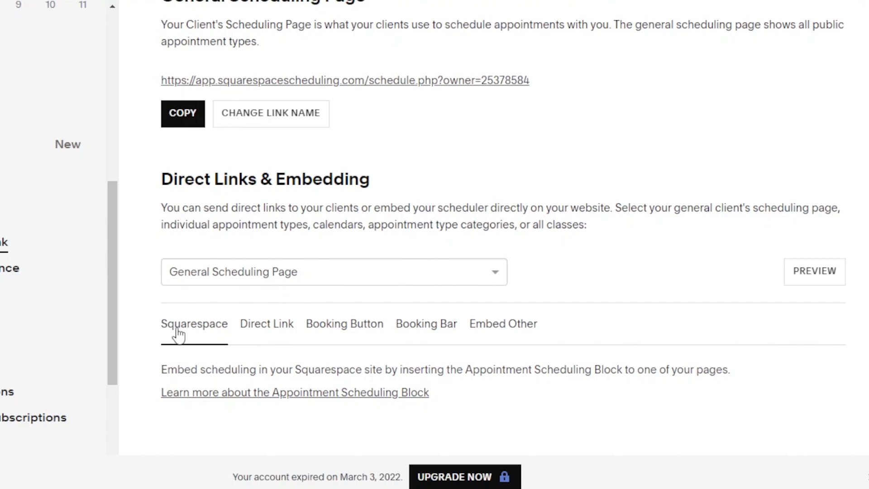
left_click(273, 334)
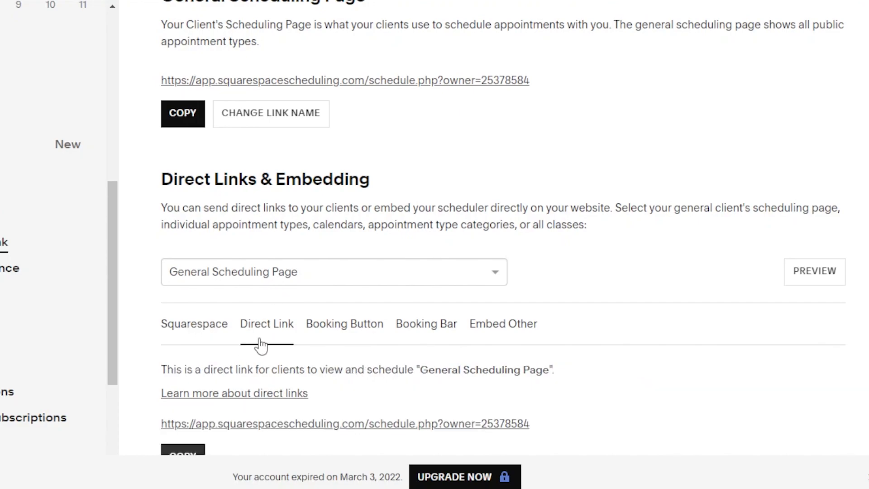
Copy the Booking Button embed code, then view the Booking Bar and Embed Other iframe codes.
left_click(338, 334)
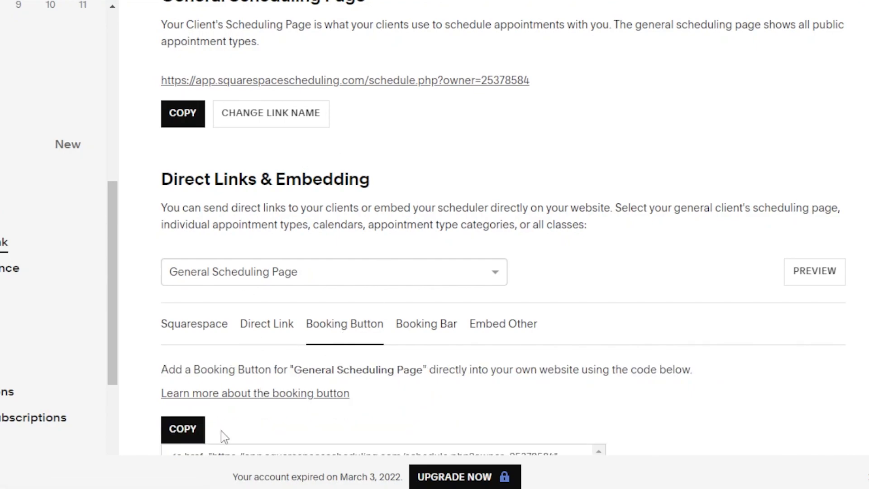
scroll(503, 228, "down", 3)
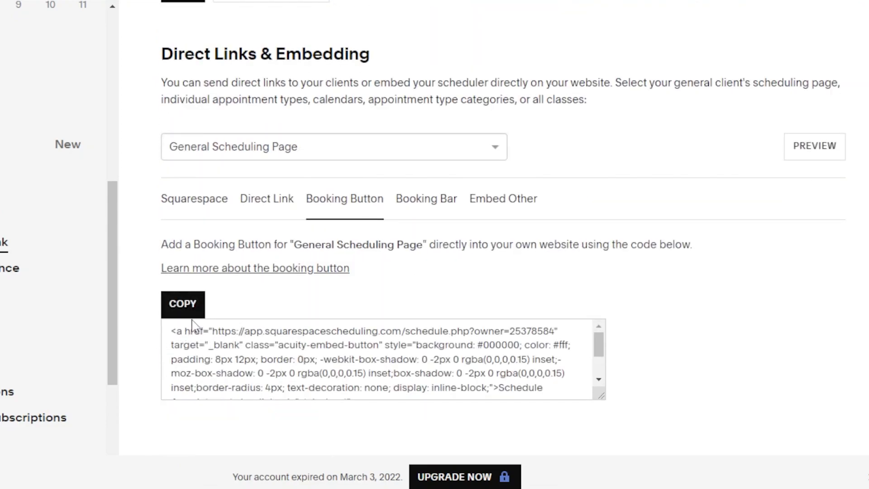
left_click(182, 303)
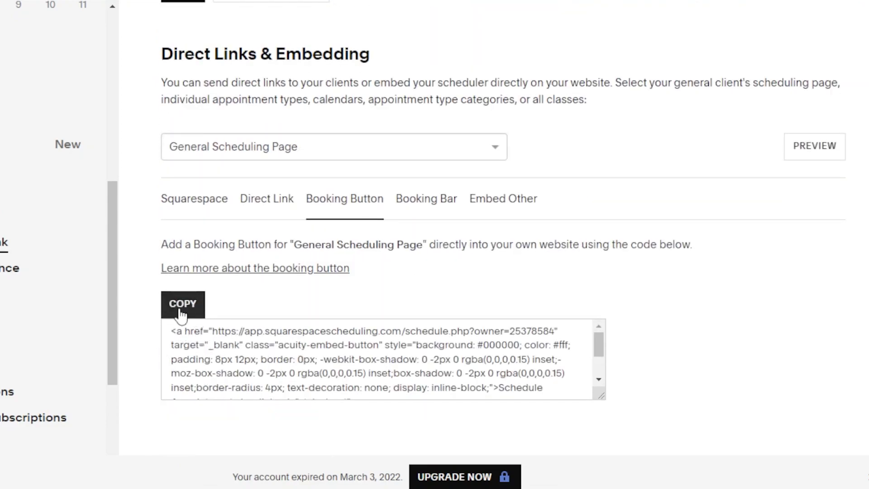
left_click(432, 201)
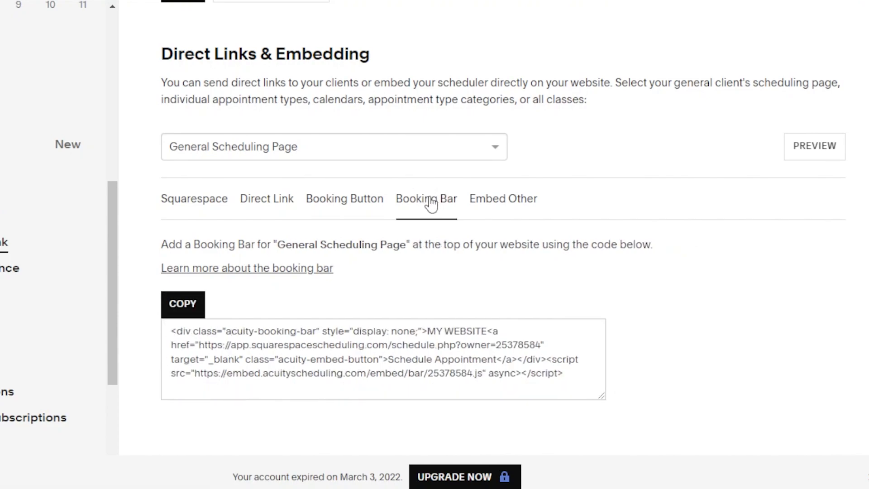
left_click(498, 199)
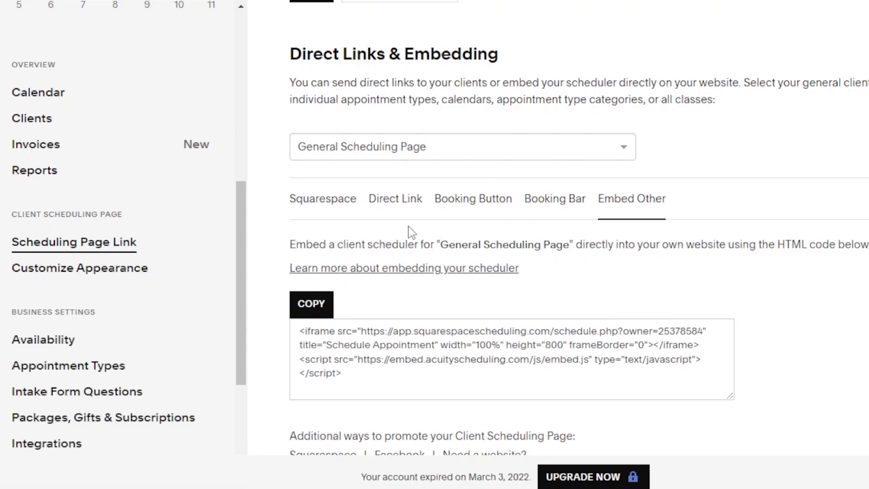
scroll(556, 244, "up", 5)
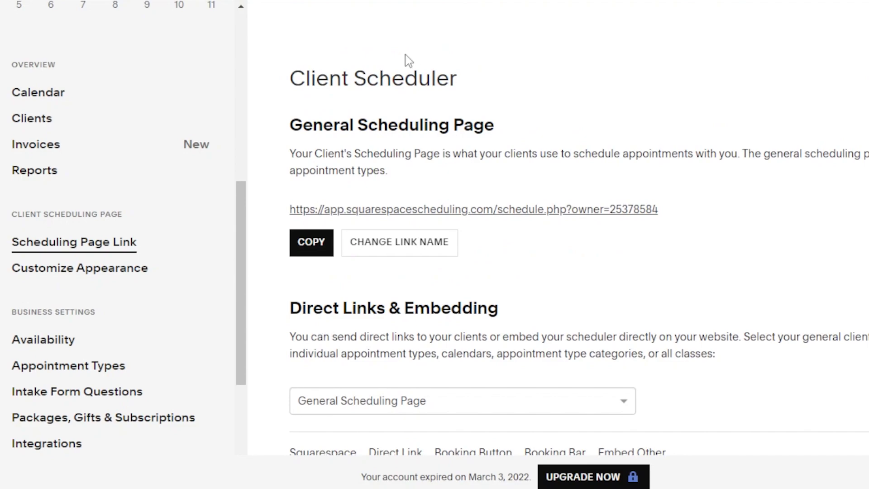
Check the Invoices upgrade notice, then open the Client List with its one test client.
scroll(242, 219, "down", 3)
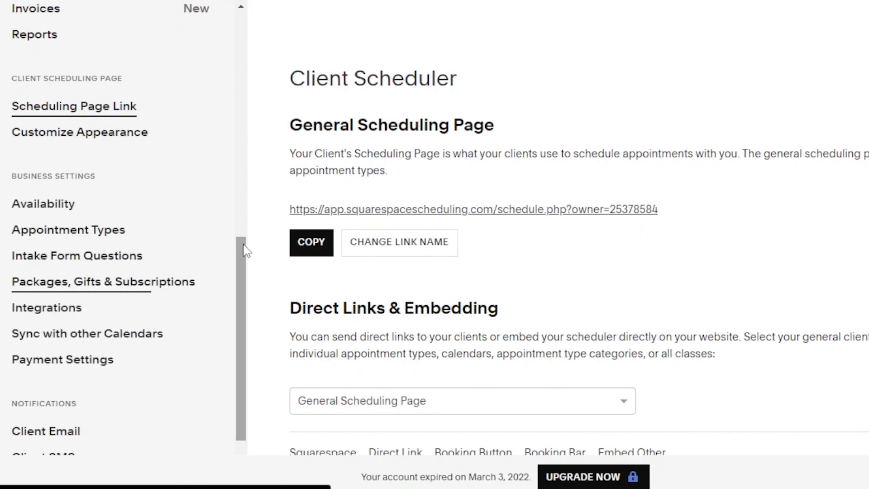
left_click_drag(245, 277, 248, 173)
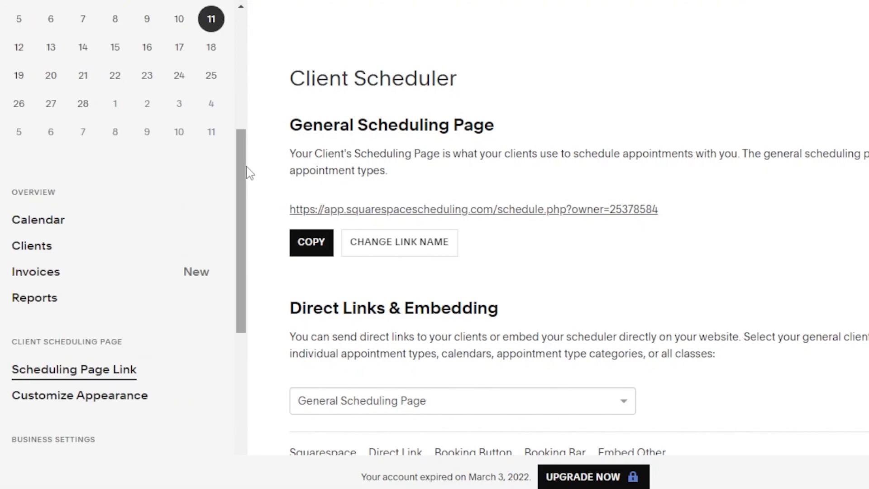
left_click(41, 277)
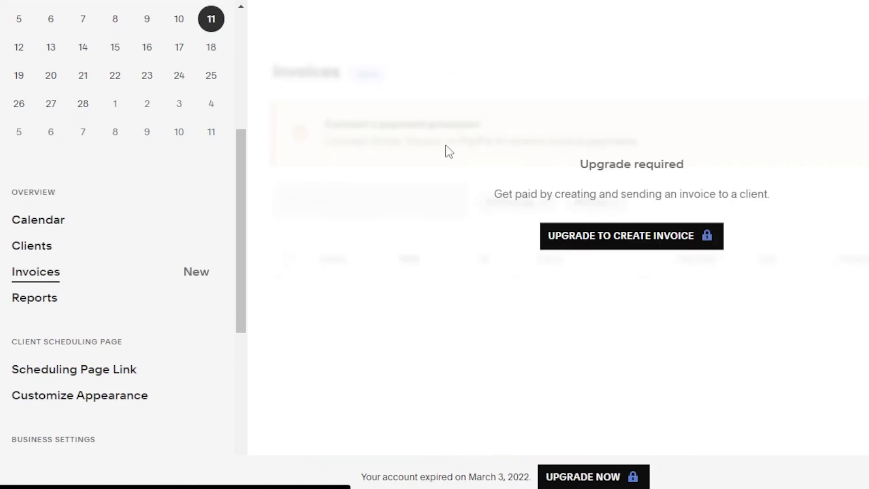
left_click(48, 251)
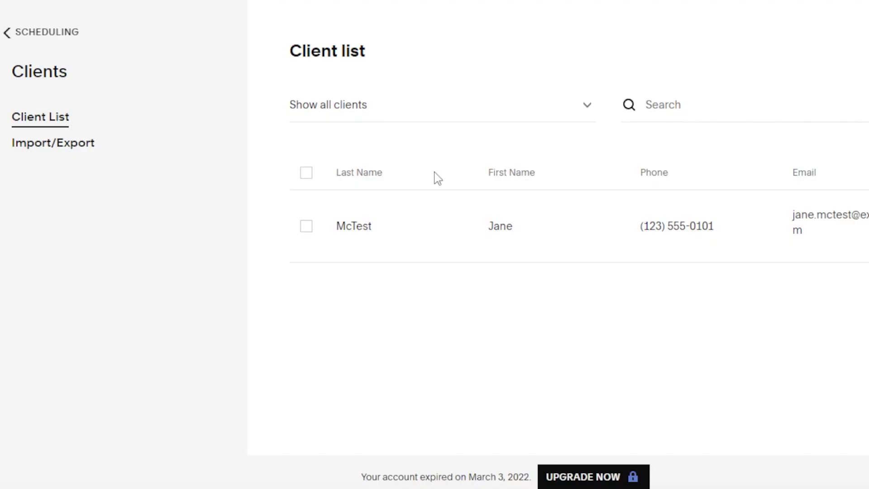
Add a new client with only a first and last name, leaving email and notes empty.
left_click(87, 155)
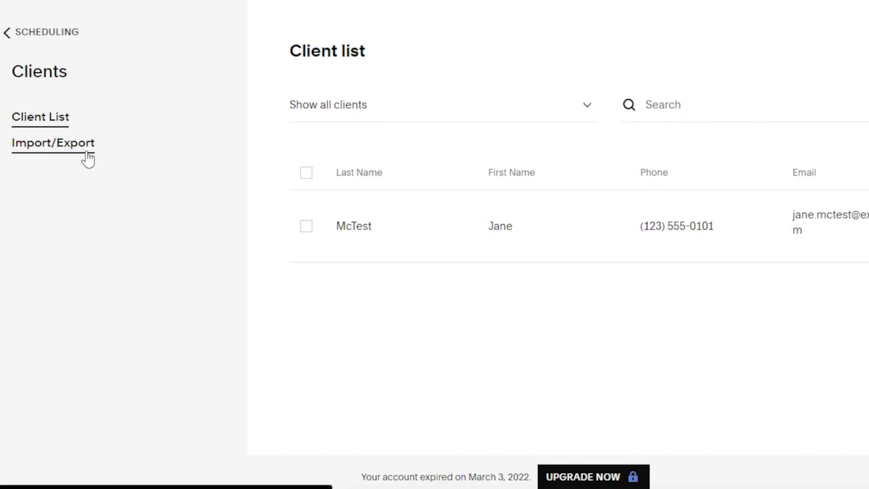
left_click(793, 105)
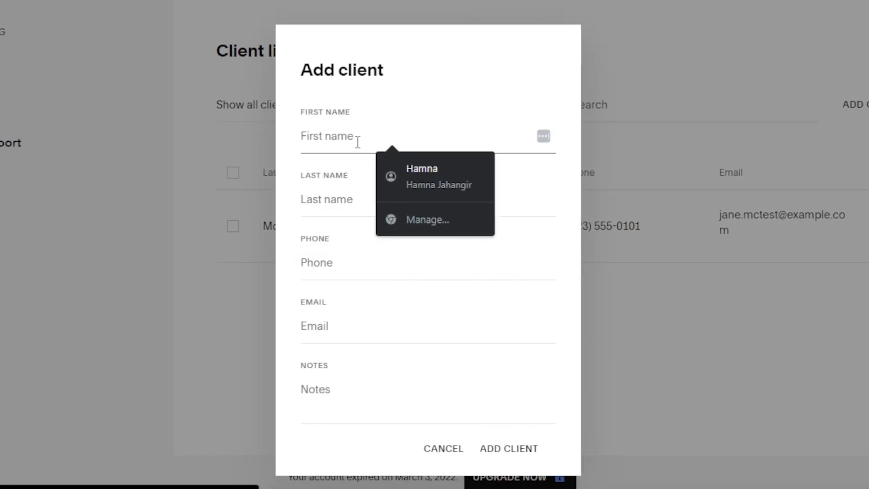
type("saea")
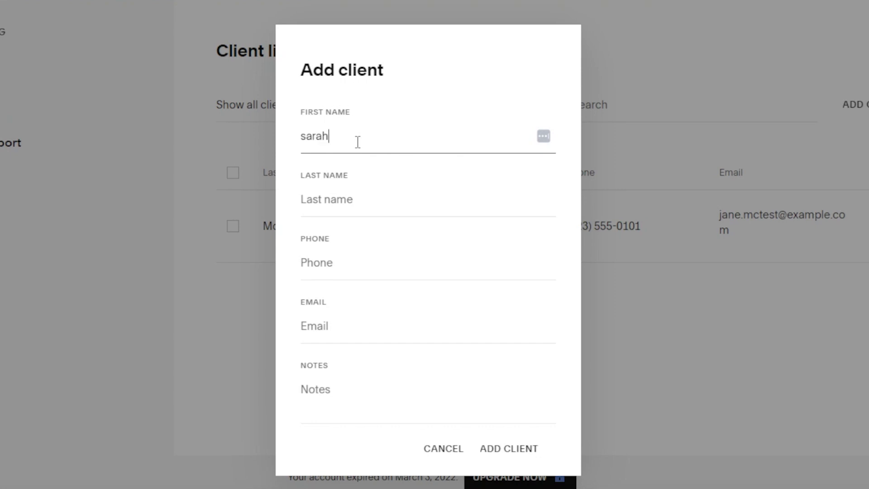
left_click(334, 194)
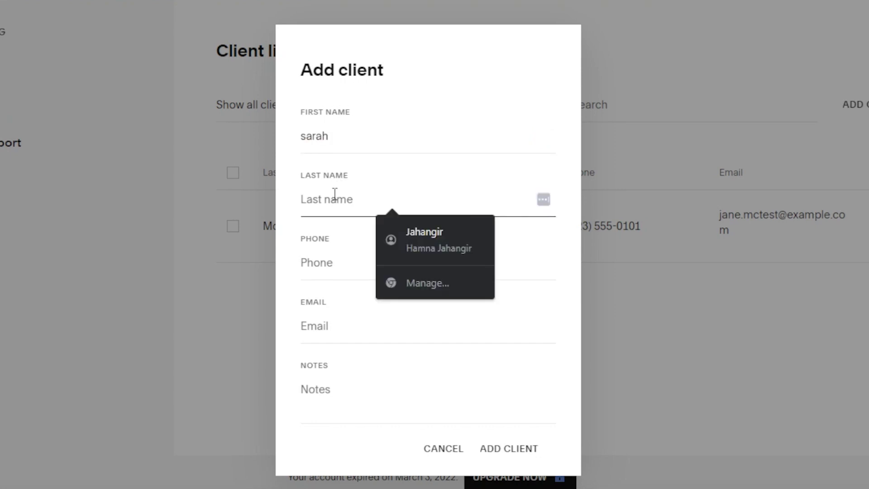
type("keith")
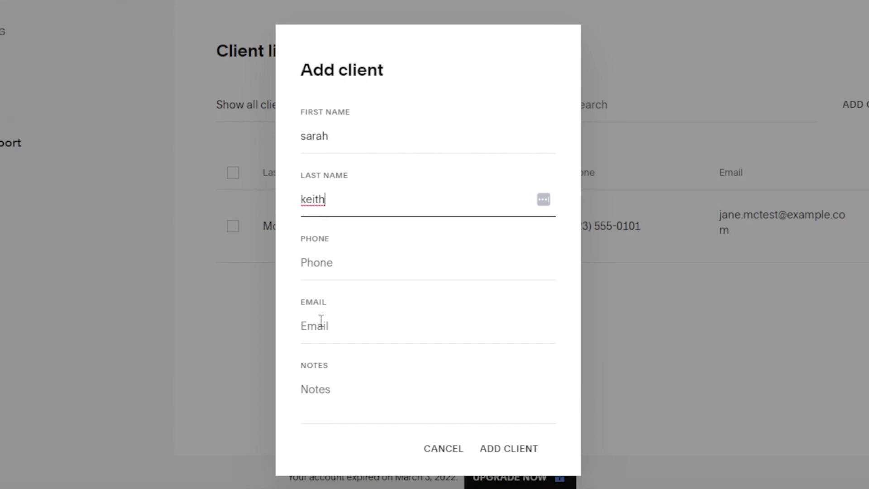
left_click(321, 320)
left_click(323, 384)
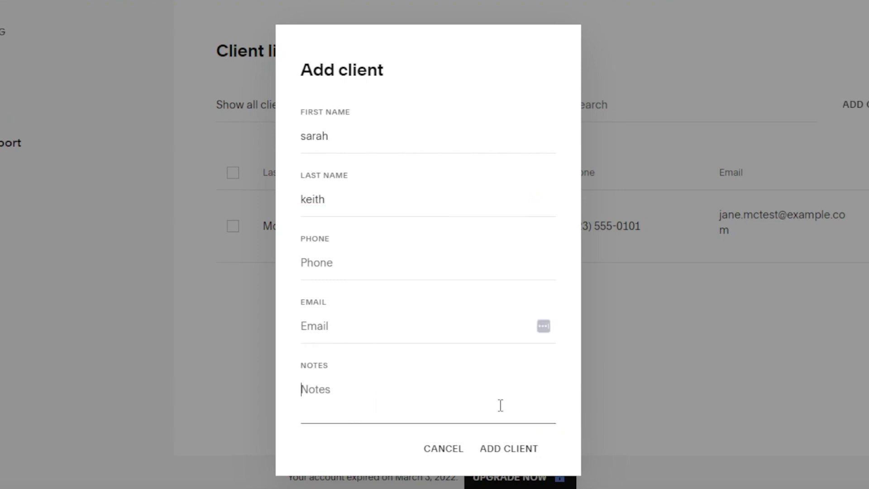
left_click(515, 449)
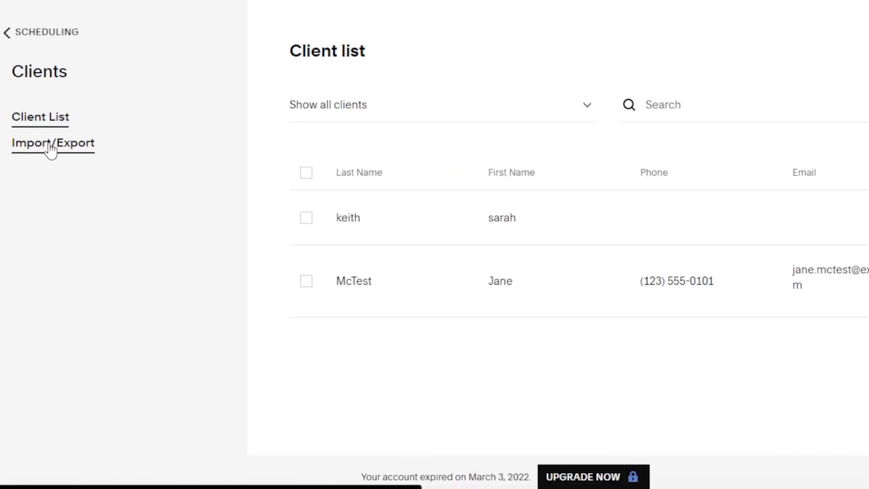
Review the booking page's Customize Appearance settings and its Scheduling Page Options.
left_click(8, 34)
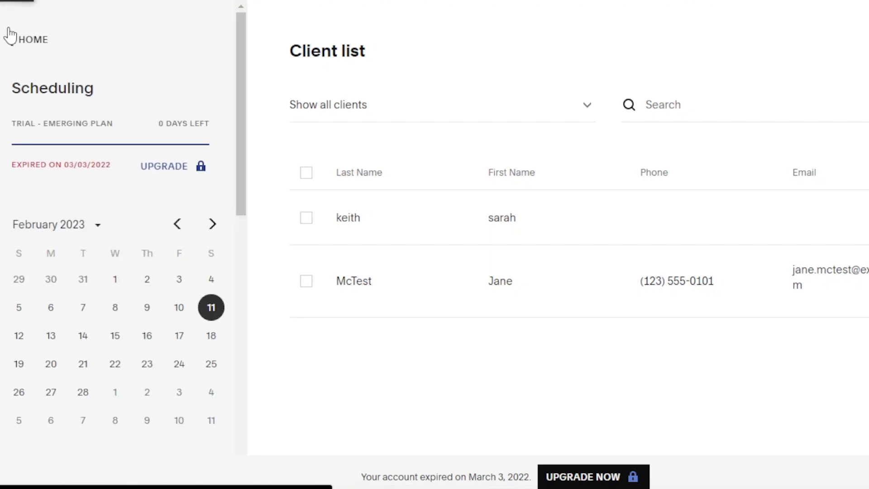
left_click_drag(240, 96, 238, 320)
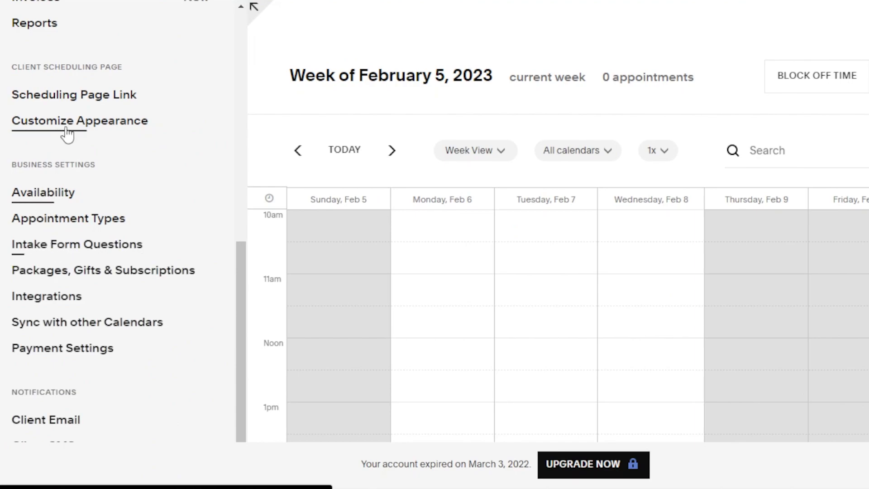
left_click(79, 125)
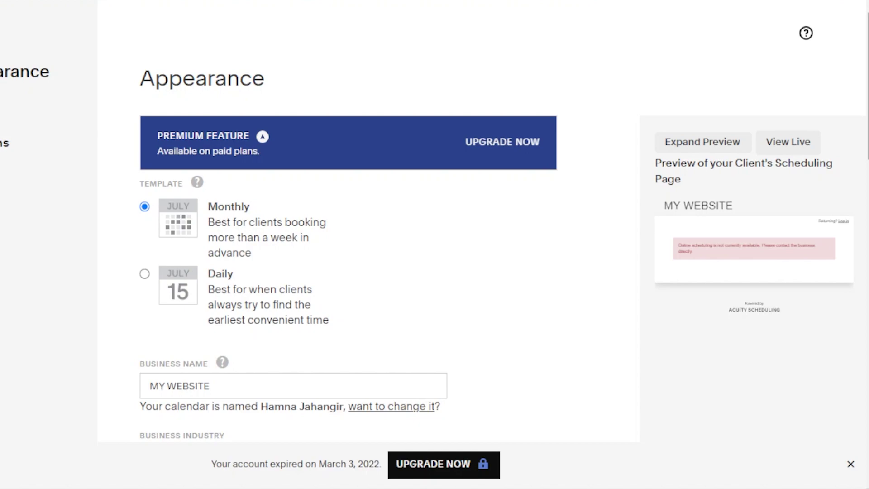
scroll(362, 226, "down", 10)
scroll(362, 226, "down", 10)
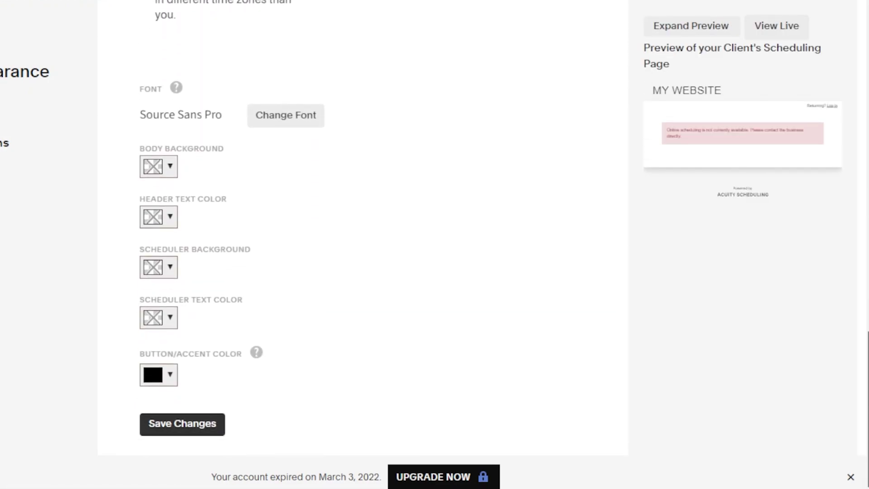
scroll(283, 198, "up", 20)
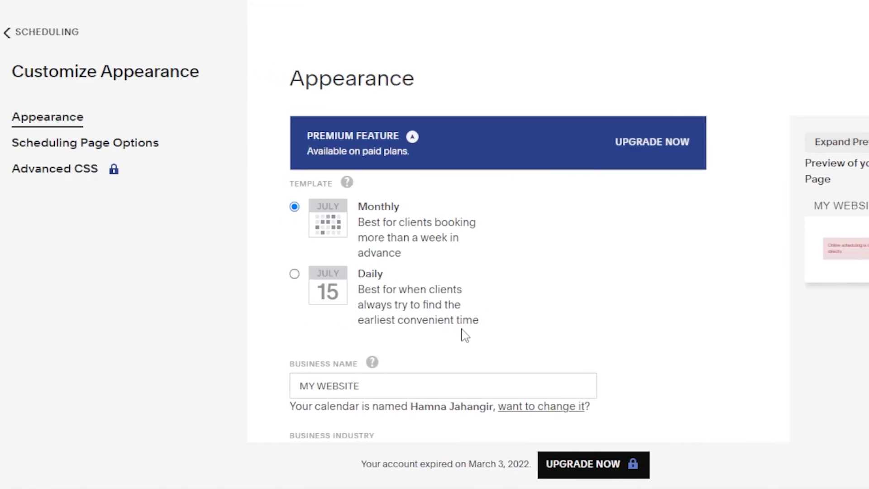
left_click(52, 157)
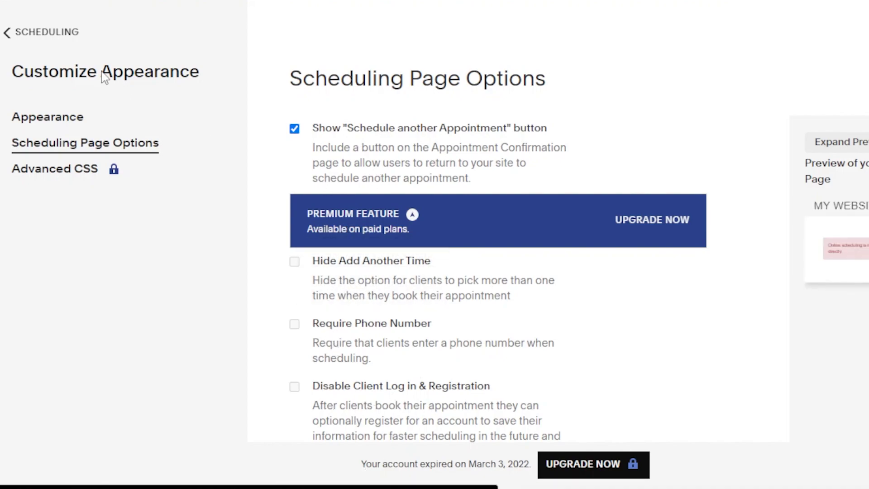
left_click(10, 32)
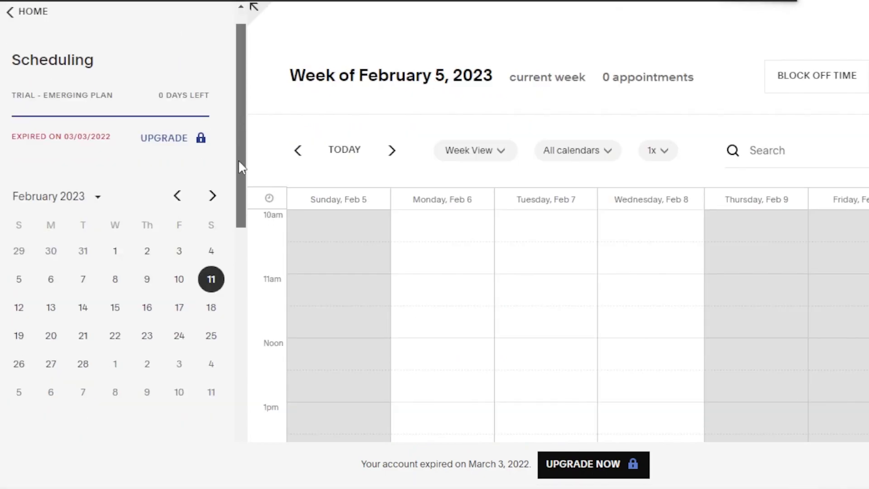
Open the Integrations page from the sidebar.
left_click_drag(239, 163, 233, 388)
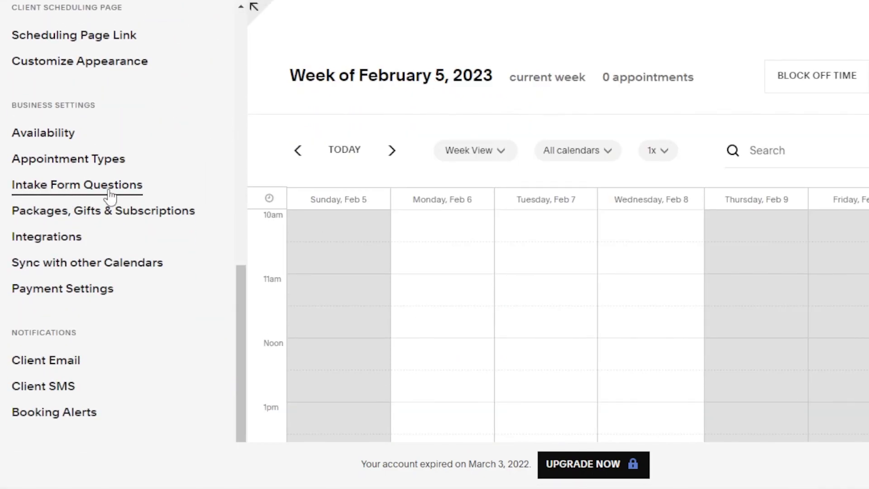
left_click(46, 241)
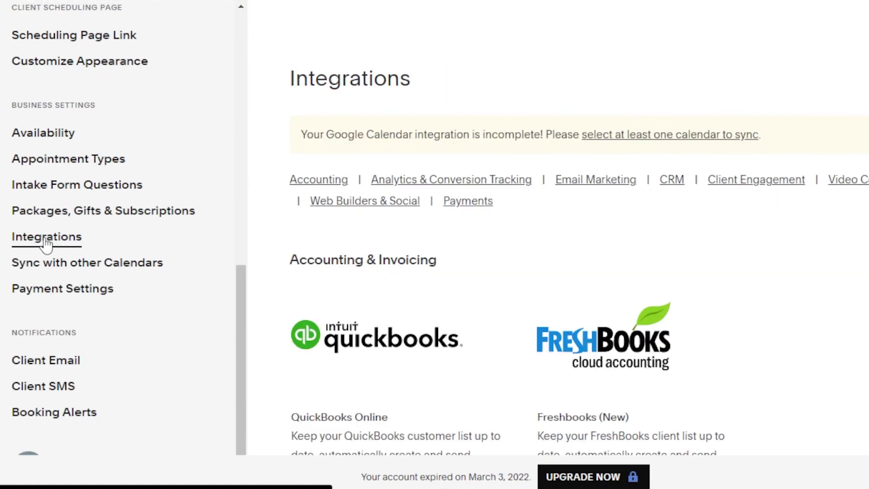
scroll(509, 226, "down", 13)
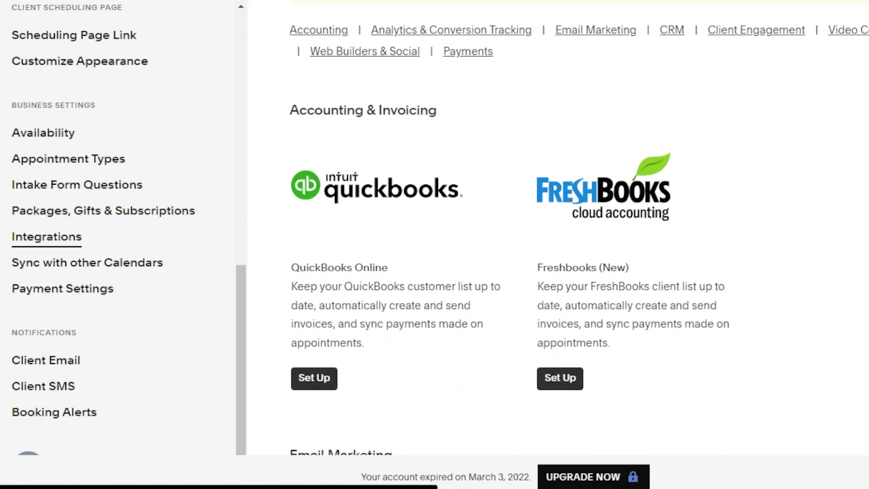
scroll(509, 226, "up", 11)
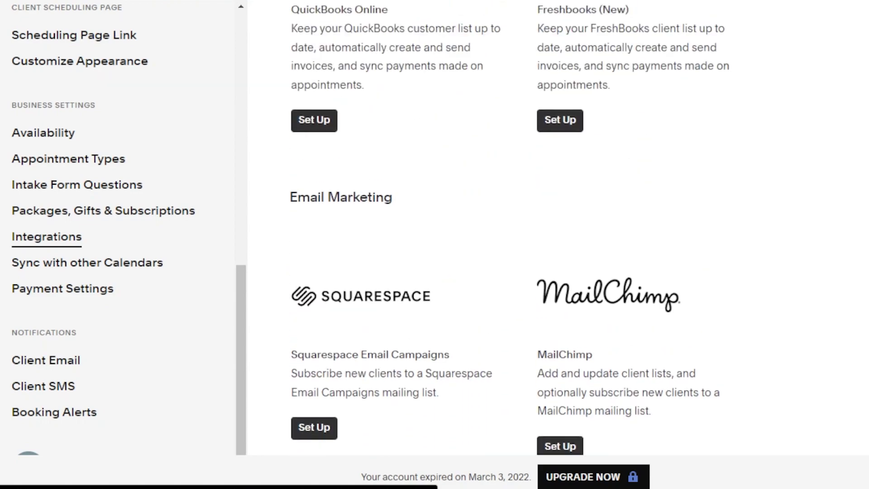
scroll(509, 226, "down", 2)
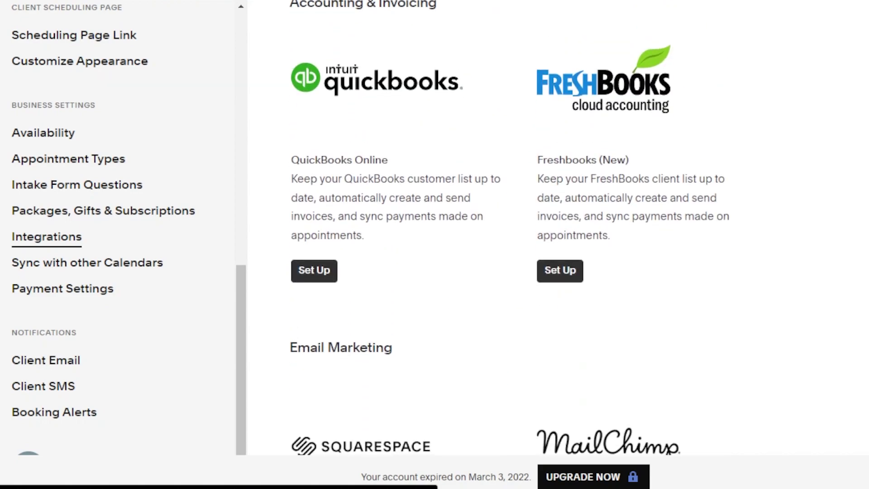
scroll(509, 226, "down", 11)
Scroll down to the Stripe, Square and PayPal payment integrations and reset the sidebar.
scroll(509, 226, "down", 20)
scroll(509, 226, "down", 14)
scroll(509, 226, "down", 18)
scroll(509, 227, "down", 15)
scroll(509, 226, "down", 15)
scroll(509, 226, "down", 3)
scroll(509, 226, "up", 5)
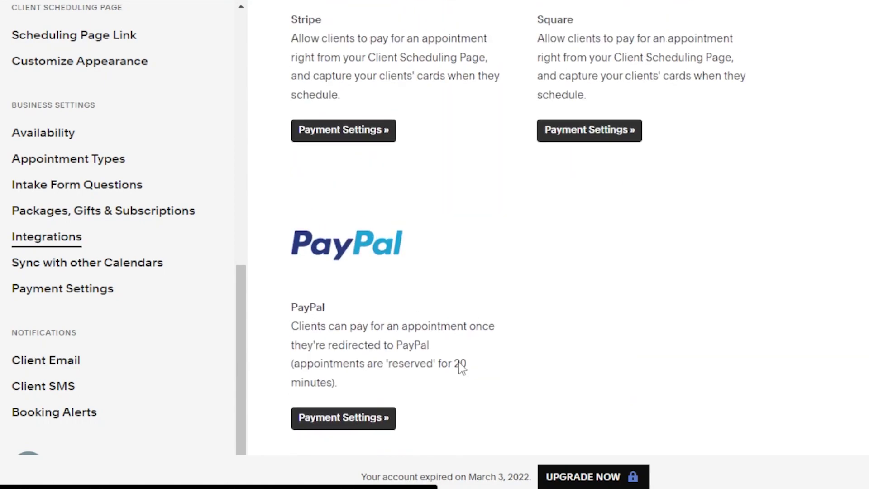
left_click_drag(242, 286, 241, 316)
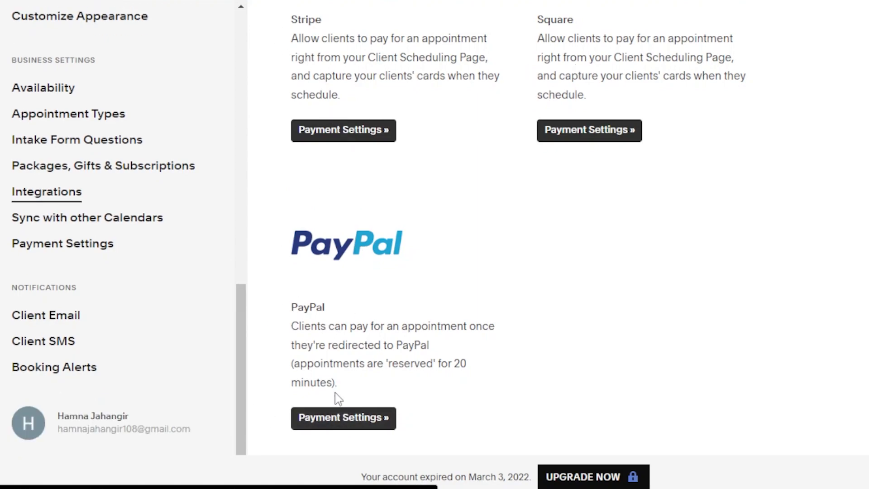
left_click_drag(243, 394, 253, 85)
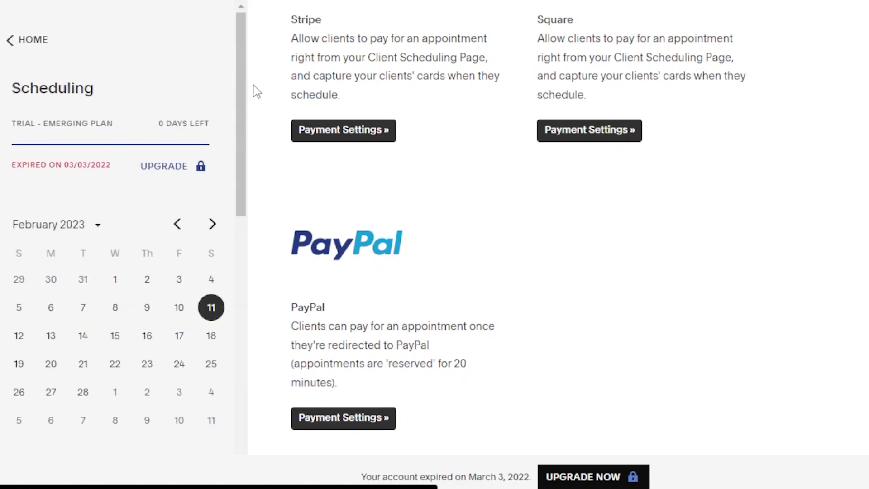
Return to the home calendar showing the week of February 5, 2023 with 0 appointments.
left_click(9, 41)
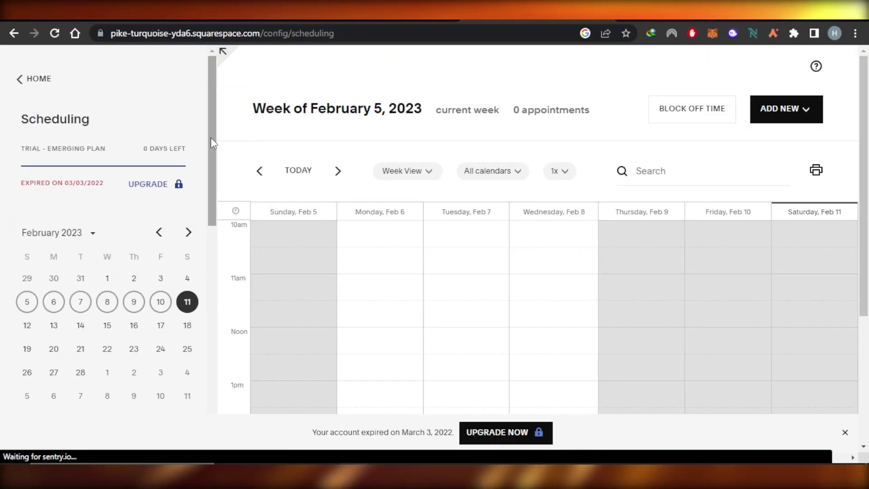
left_click_drag(212, 143, 207, 197)
scroll(207, 209, "down", 3)
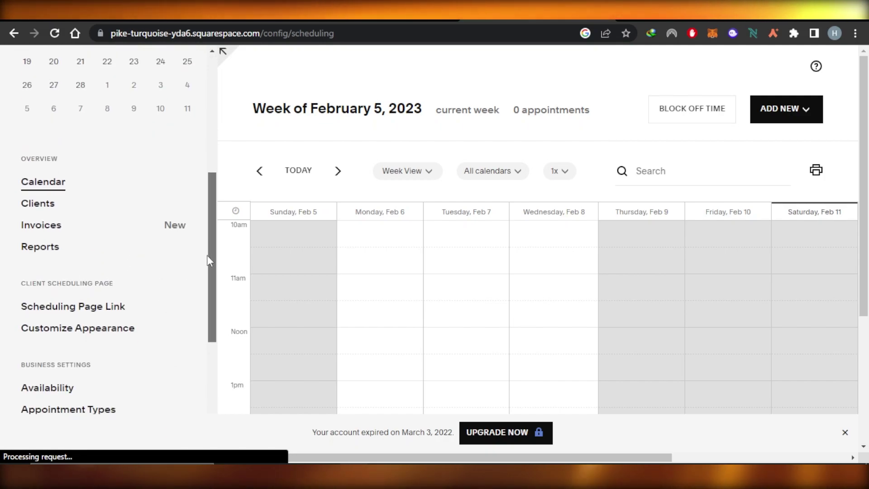
scroll(211, 262, "up", 1)
left_click_drag(215, 221, 210, 184)
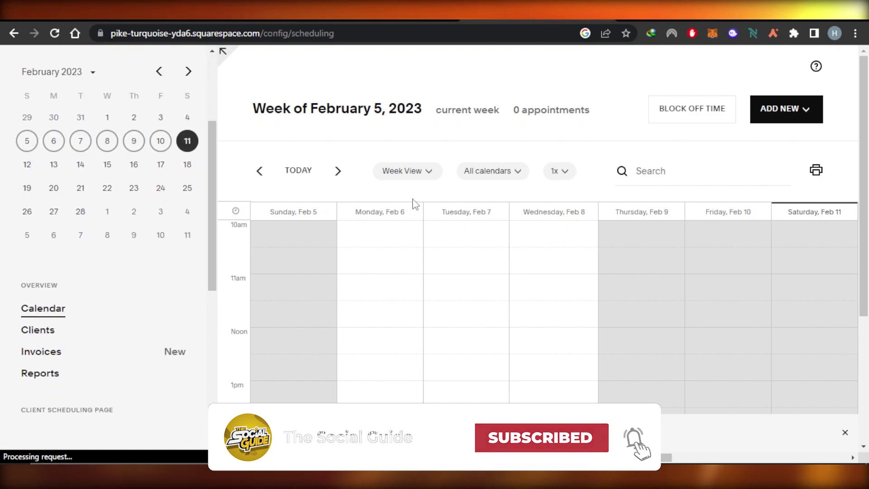